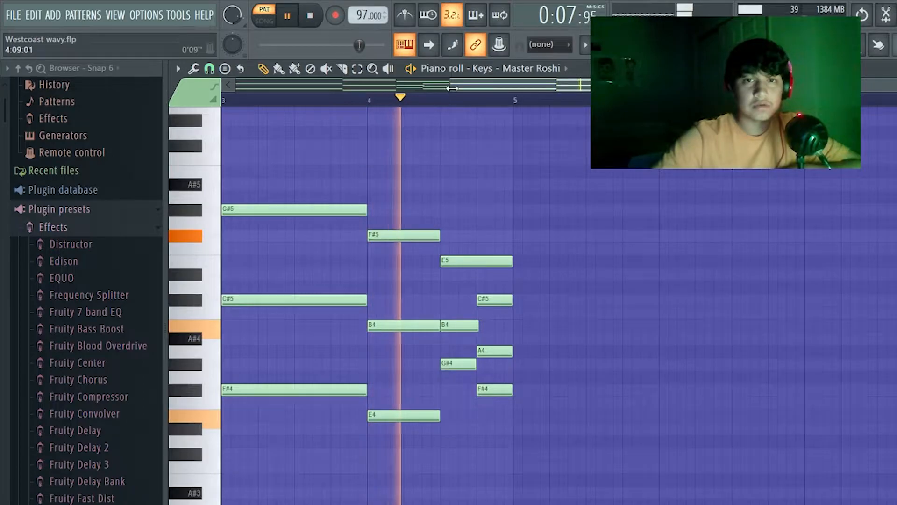
Stop the Keys playback and show the pAD pattern from track 3 in the piano roll, from bar 1.
{"action": "left_click_drag", "start_coordinate": [450, 86], "coordinate": [239, 87]}
{"action": "key", "text": "space"}
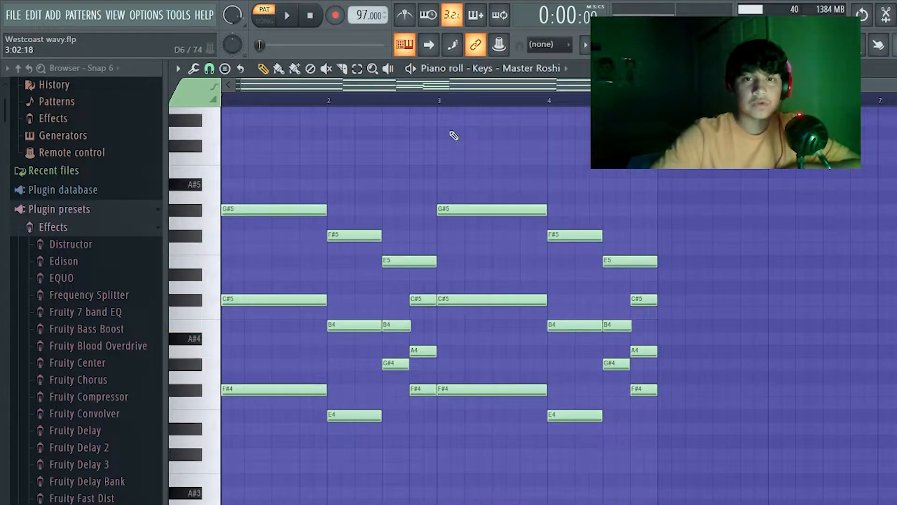
{"action": "key", "text": "F5"}
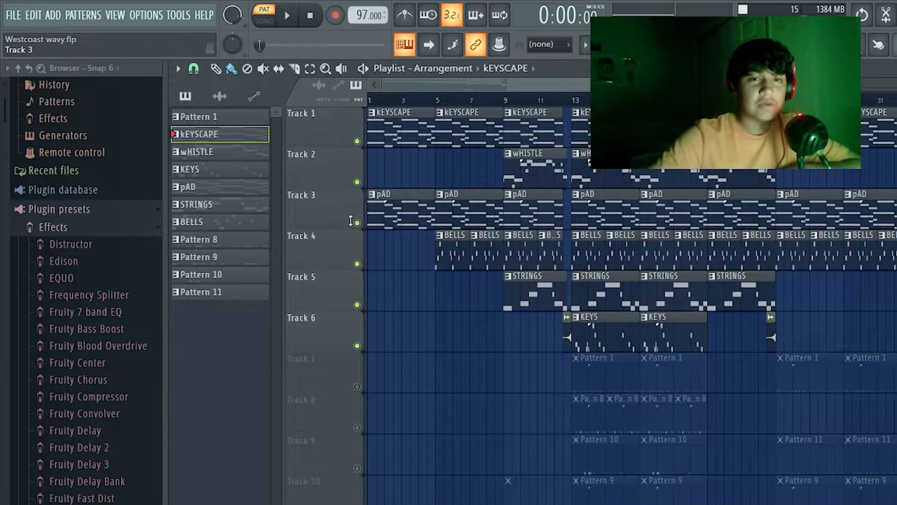
{"action": "double_click", "coordinate": [401, 211]}
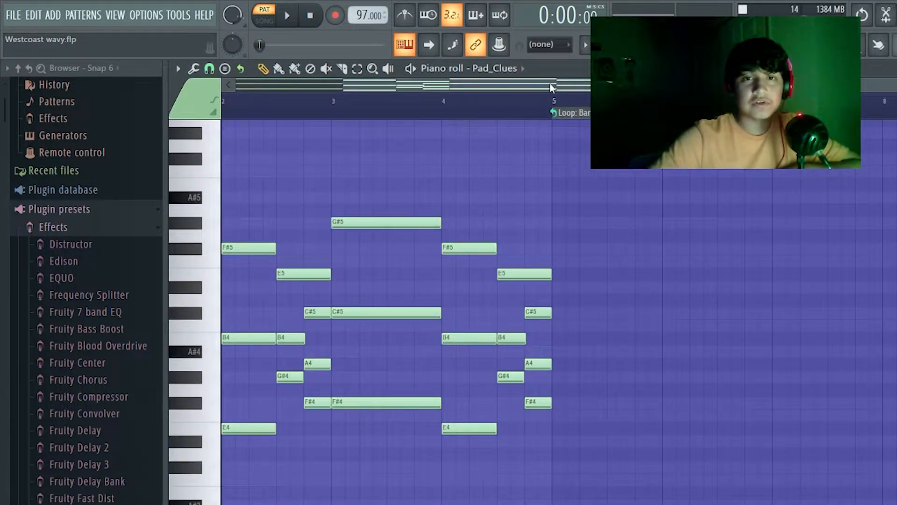
{"action": "left_click_drag", "start_coordinate": [552, 88], "coordinate": [410, 94]}
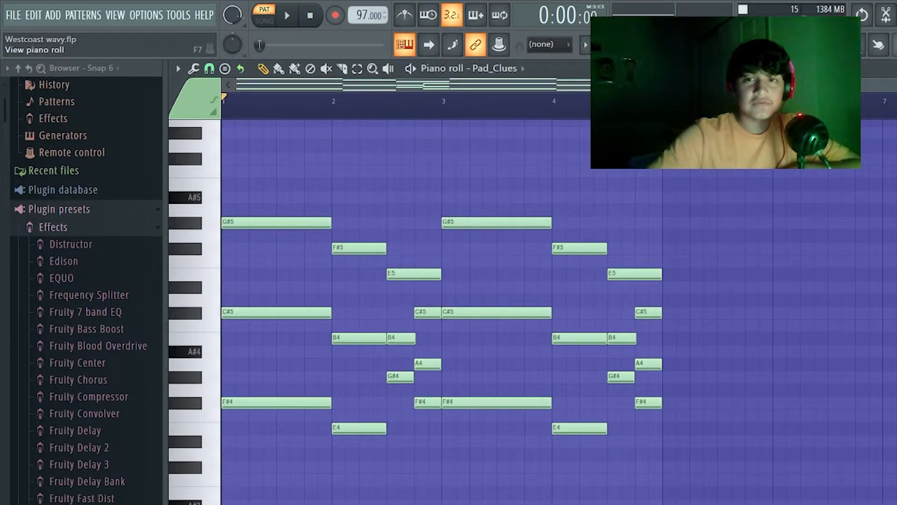
View the Pad_Clues synth settings from the channel rack and close the plugin window.
{"action": "key", "text": "F6"}
{"action": "left_click", "coordinate": [383, 338]}
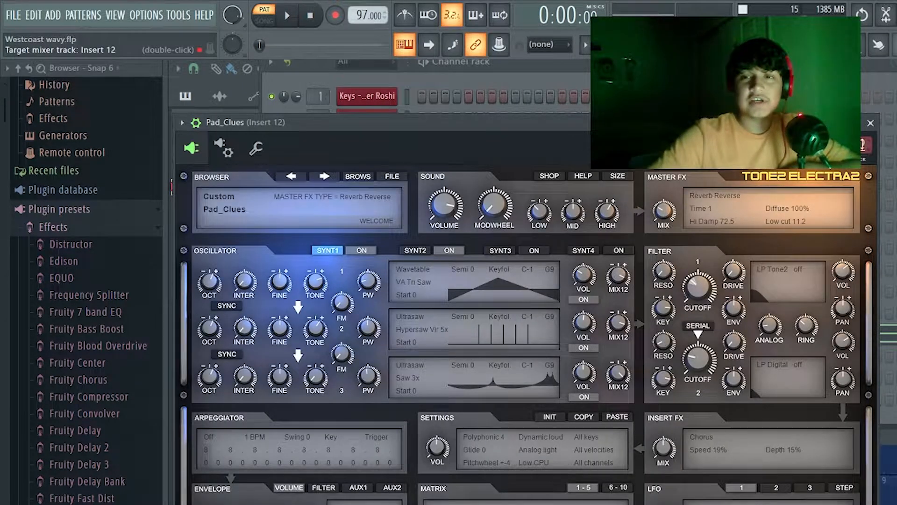
{"action": "left_click", "coordinate": [870, 125]}
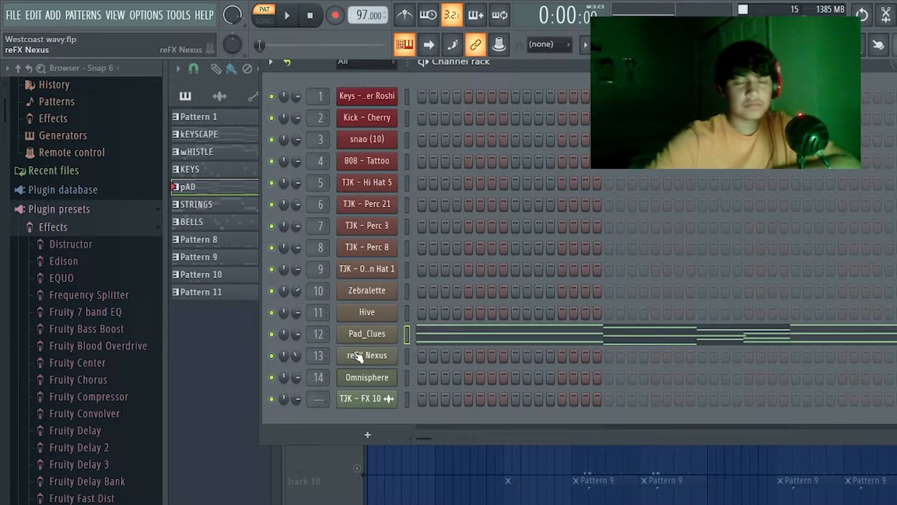
Audition the Pad_Clues chord notes in the piano roll from the start of the pattern, and stop playback.
{"action": "left_click", "coordinate": [439, 332]}
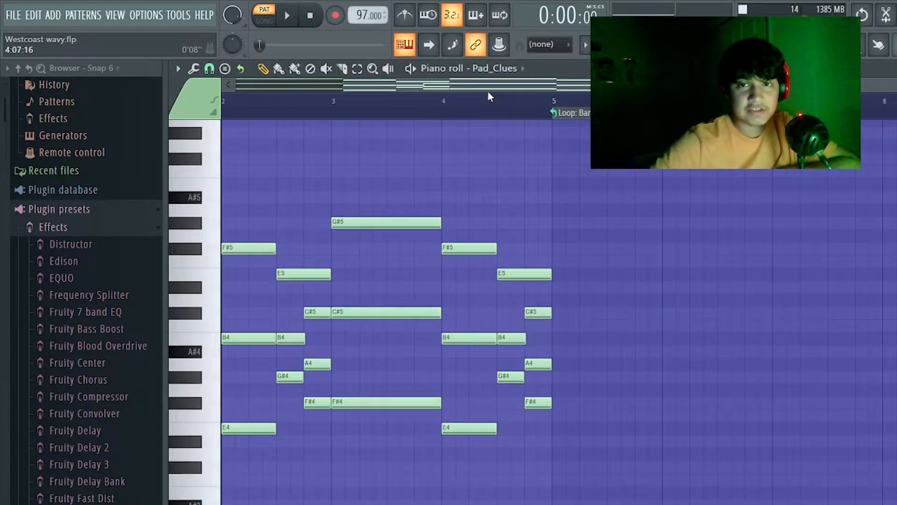
{"action": "left_click_drag", "start_coordinate": [488, 92], "coordinate": [325, 88]}
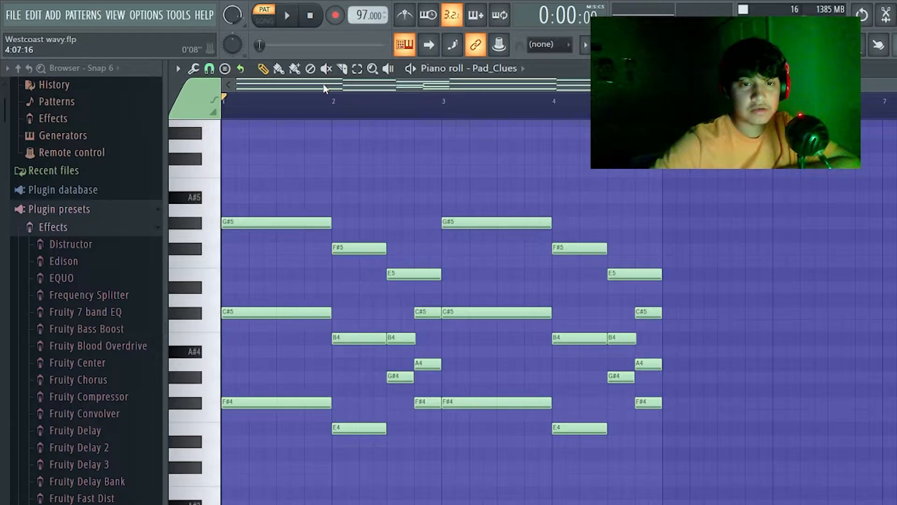
{"action": "key", "text": "space"}
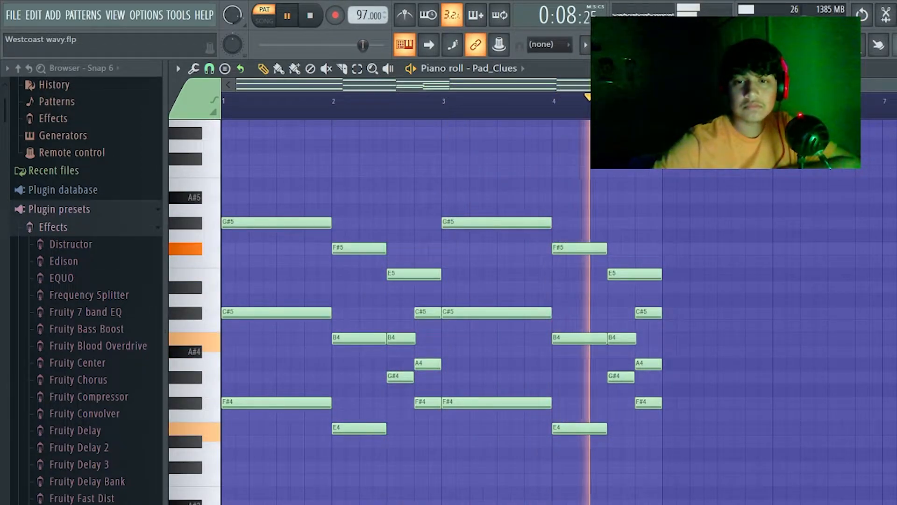
{"action": "key", "text": "space"}
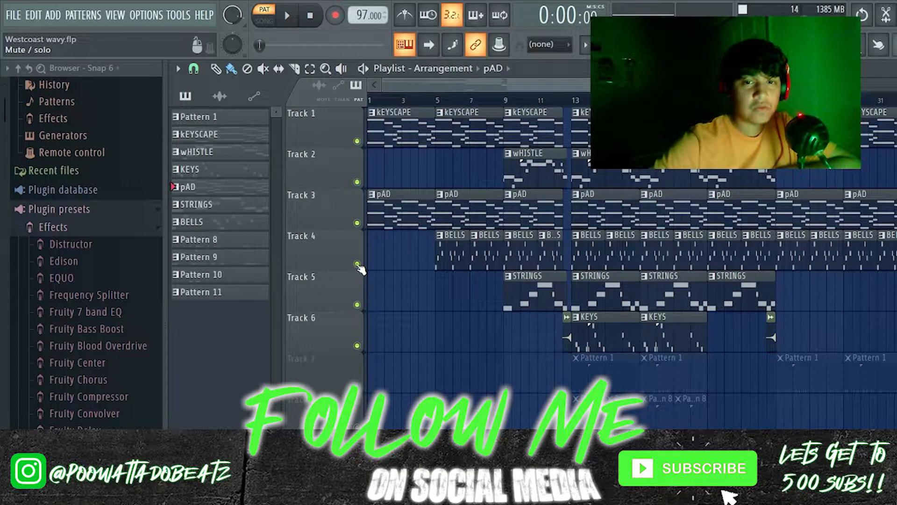
Solo track 4 and audition its BELLS pattern in the piano roll, and return to the playlist.
{"action": "right_click", "coordinate": [357, 265]}
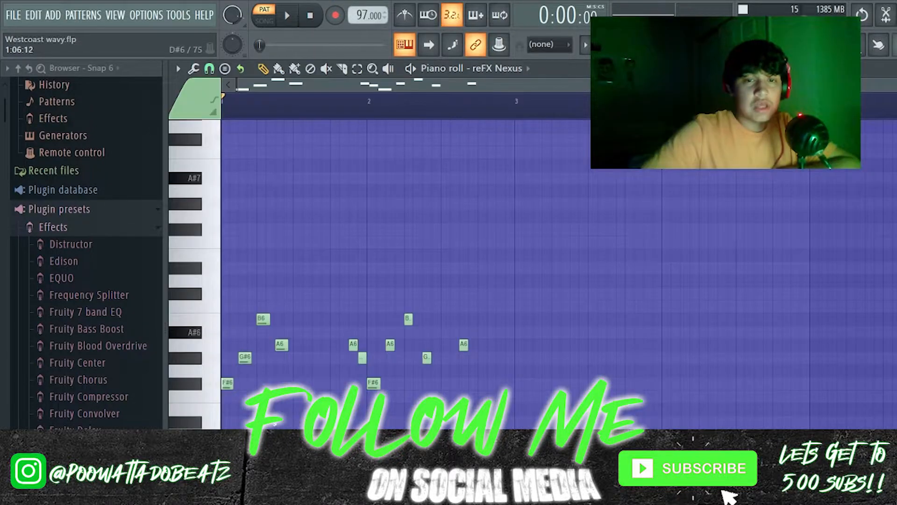
{"action": "scroll", "coordinate": [227, 401], "scroll_direction": "up", "scroll_amount": 3}
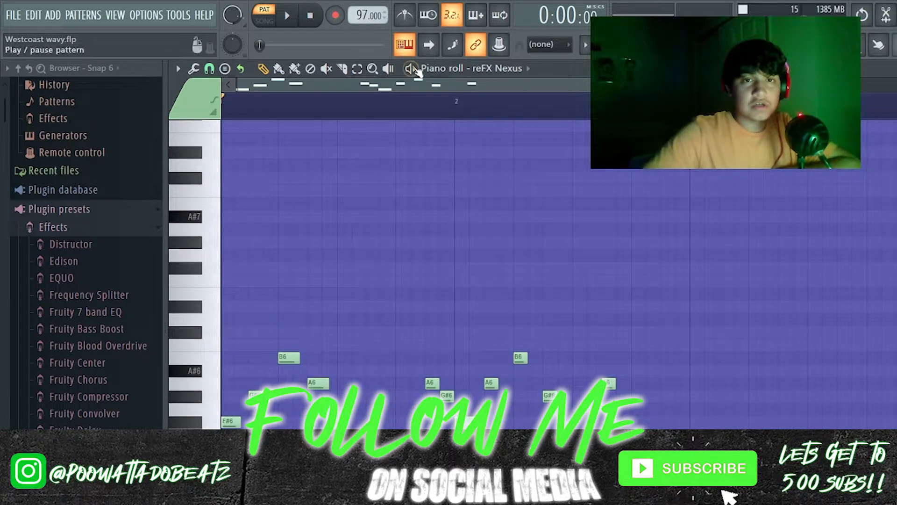
{"action": "left_click_drag", "start_coordinate": [419, 85], "coordinate": [354, 89]}
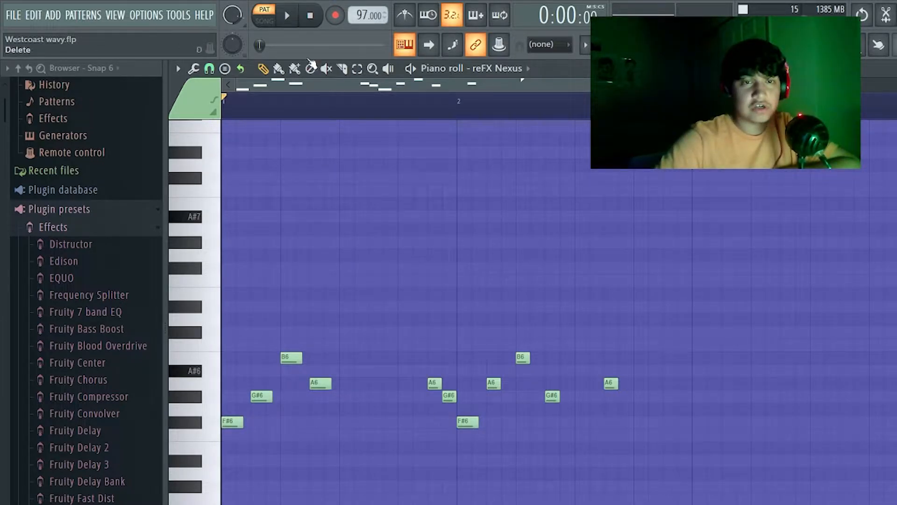
{"action": "key", "text": "space"}
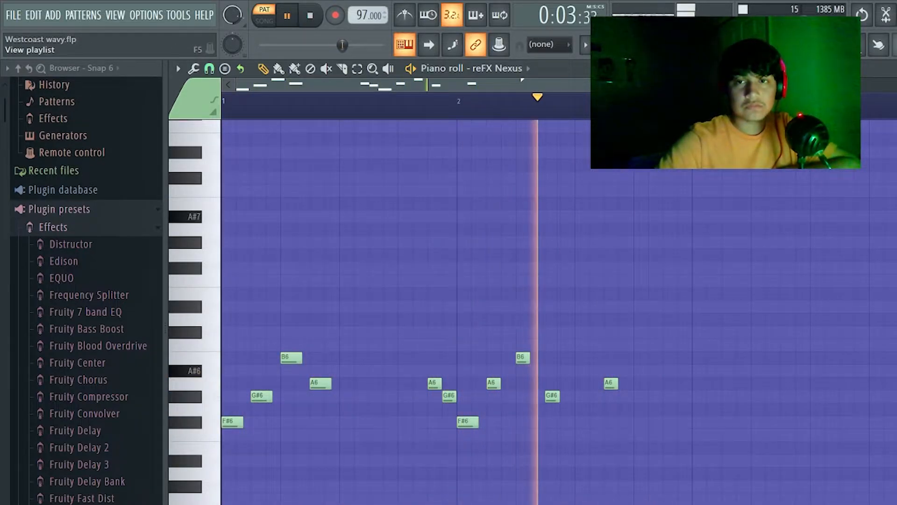
{"action": "left_click", "coordinate": [405, 45]}
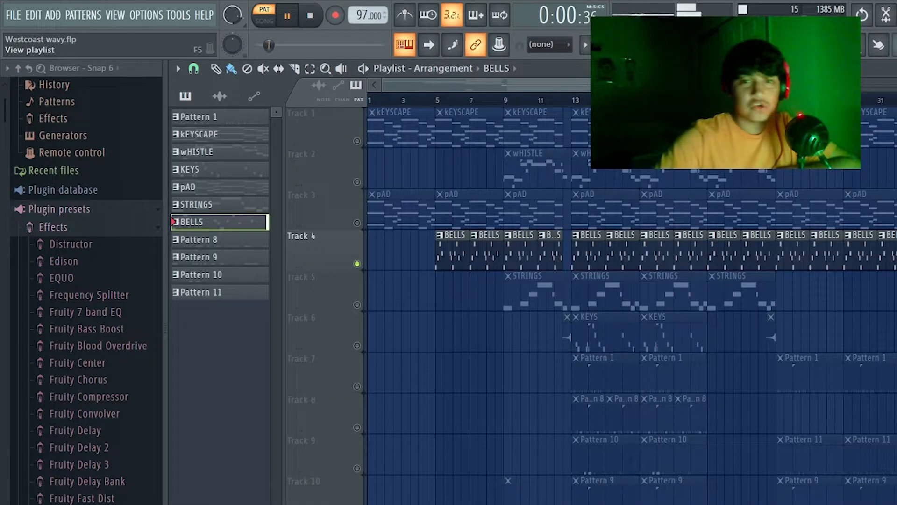
Unmute tracks 1 and 3 and audition them with the bells in song mode from bar 5.
{"action": "left_click", "coordinate": [358, 142]}
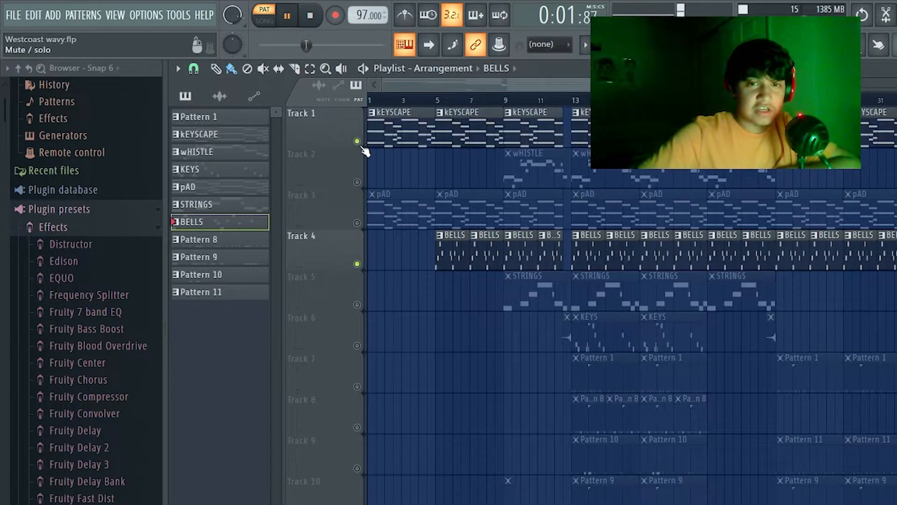
{"action": "left_click", "coordinate": [358, 223]}
{"action": "left_click", "coordinate": [274, 25]}
{"action": "left_click", "coordinate": [436, 97]}
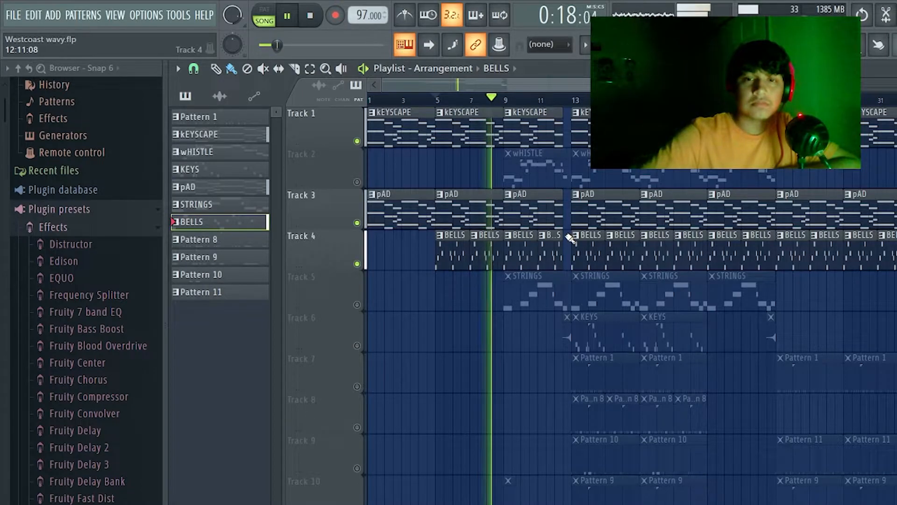
{"action": "key", "text": "space"}
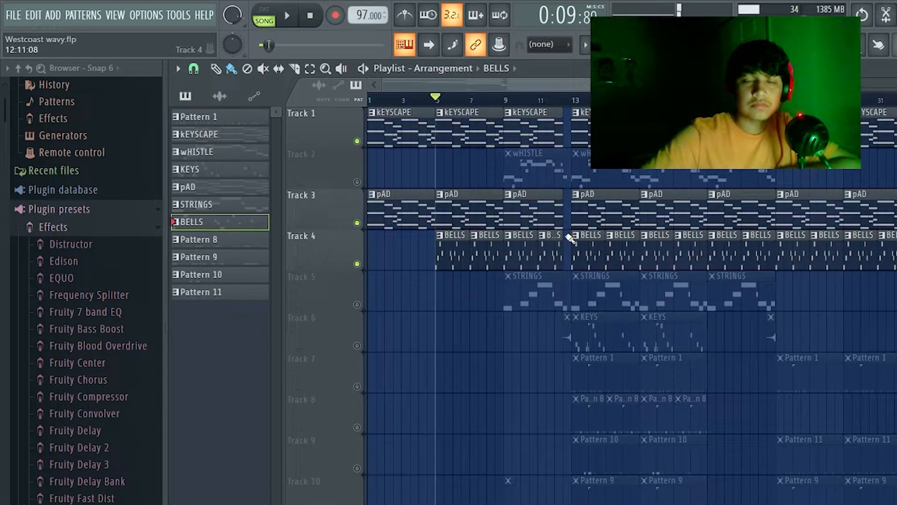
Unmute track 6 and audition its KEYS pattern in pattern mode in the piano roll, and return to the playlist.
{"action": "left_click", "coordinate": [357, 345]}
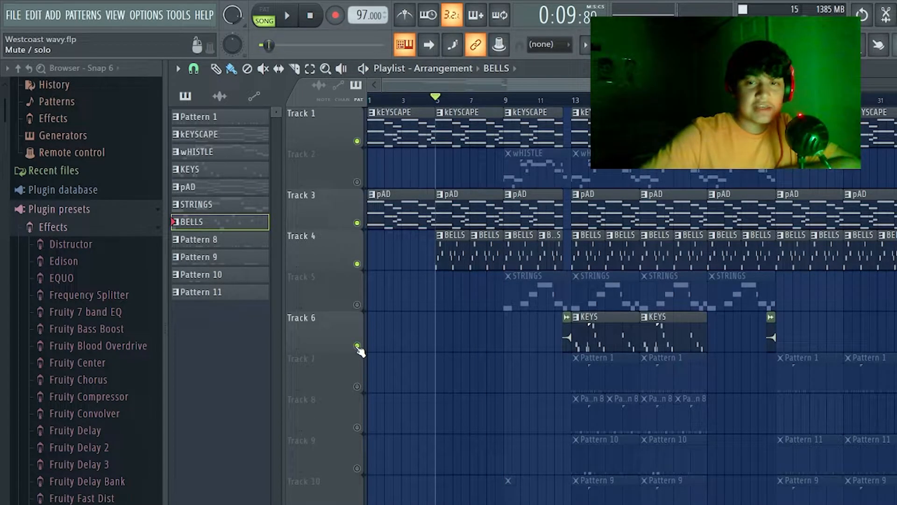
{"action": "double_click", "coordinate": [595, 329]}
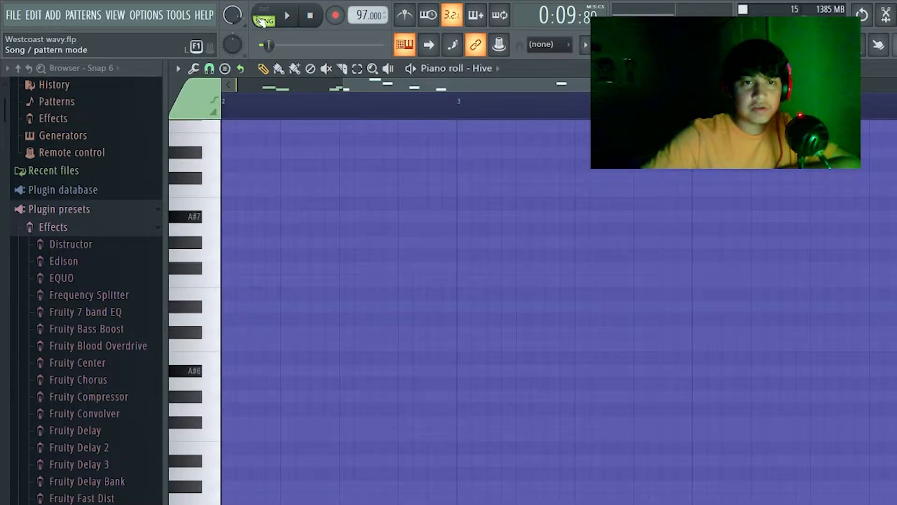
{"action": "left_click", "coordinate": [259, 18]}
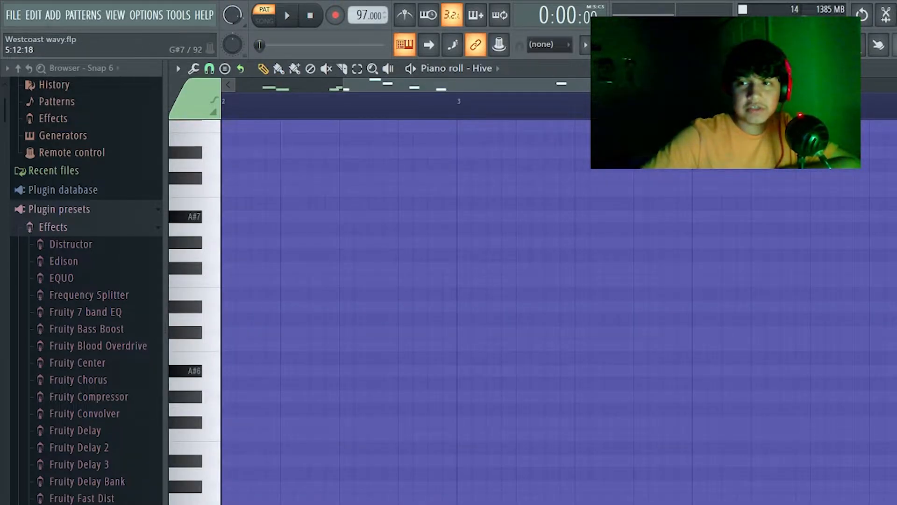
{"action": "scroll", "coordinate": [467, 304], "scroll_direction": "down", "scroll_amount": 10}
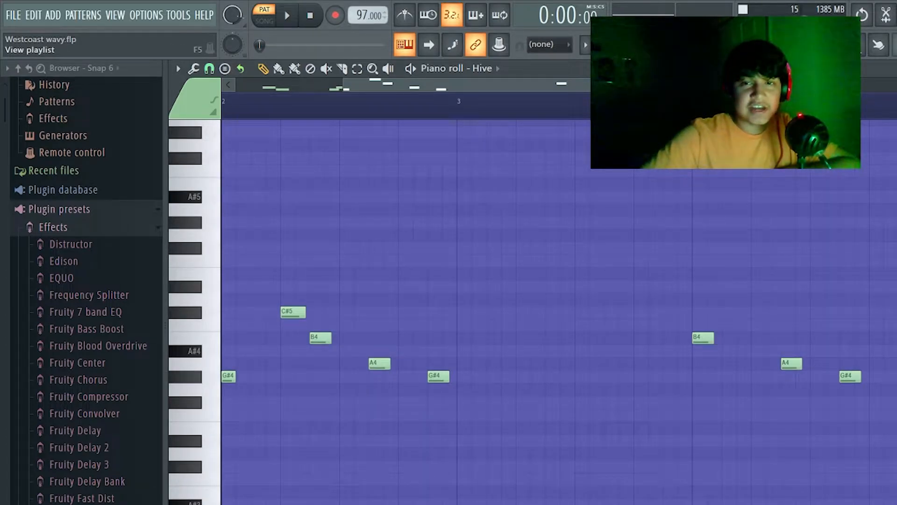
{"action": "scroll", "coordinate": [335, 99], "scroll_direction": "down", "scroll_amount": 3}
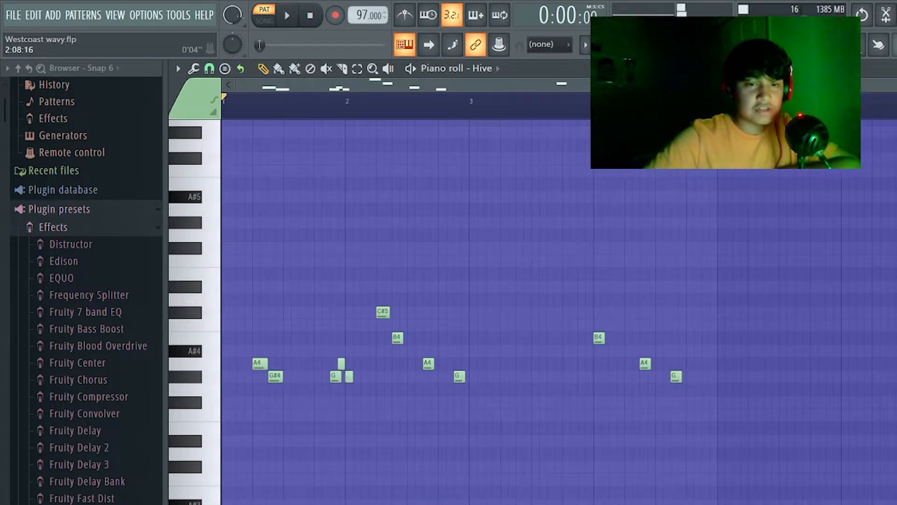
{"action": "key", "text": "space"}
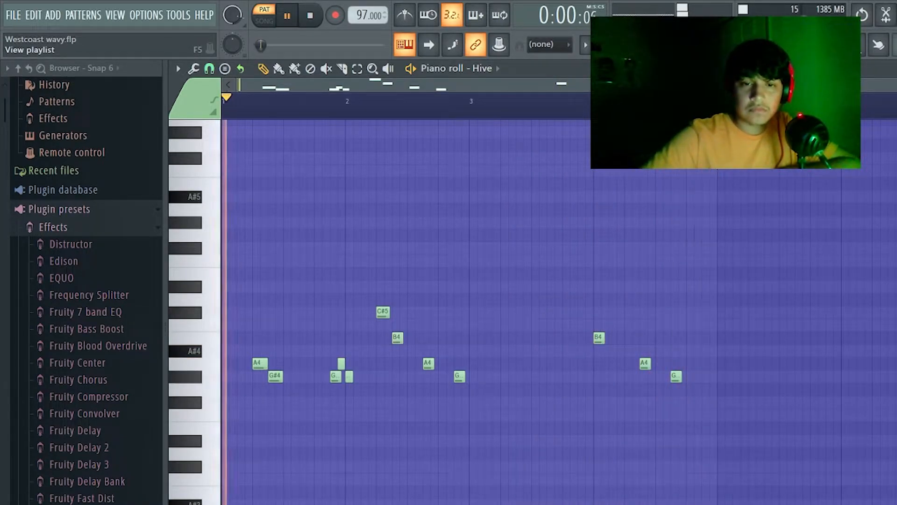
{"action": "key", "text": "F5"}
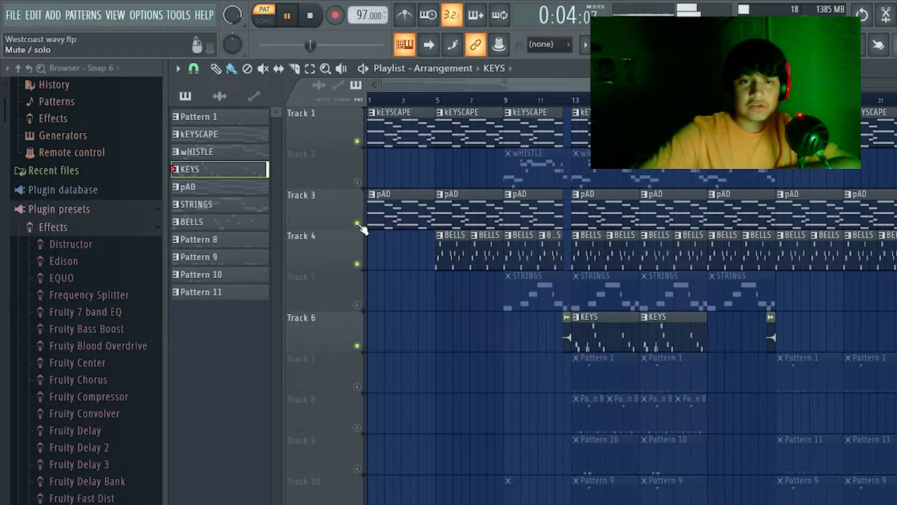
Play the arrangement from bar 13 in song mode while viewing the KEYS notes and the channel rack, and stop playback.
{"action": "left_click", "coordinate": [574, 103]}
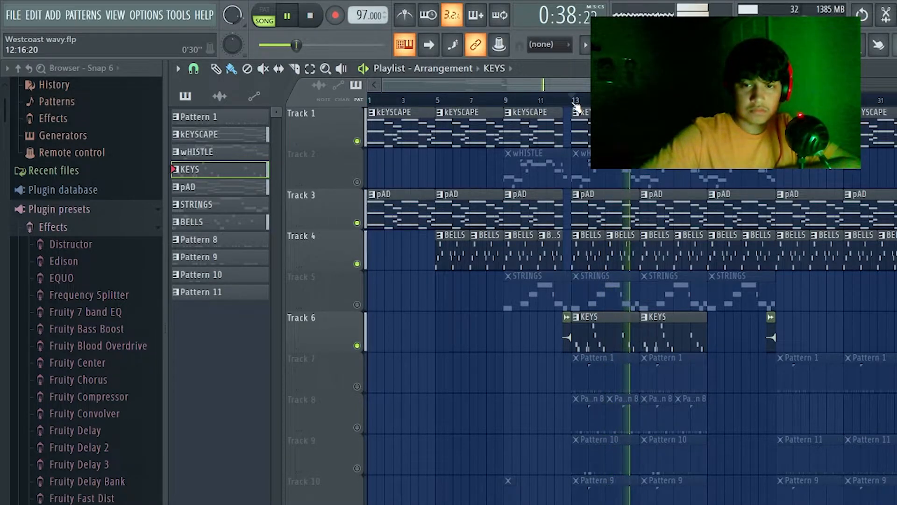
{"action": "double_click", "coordinate": [607, 318]}
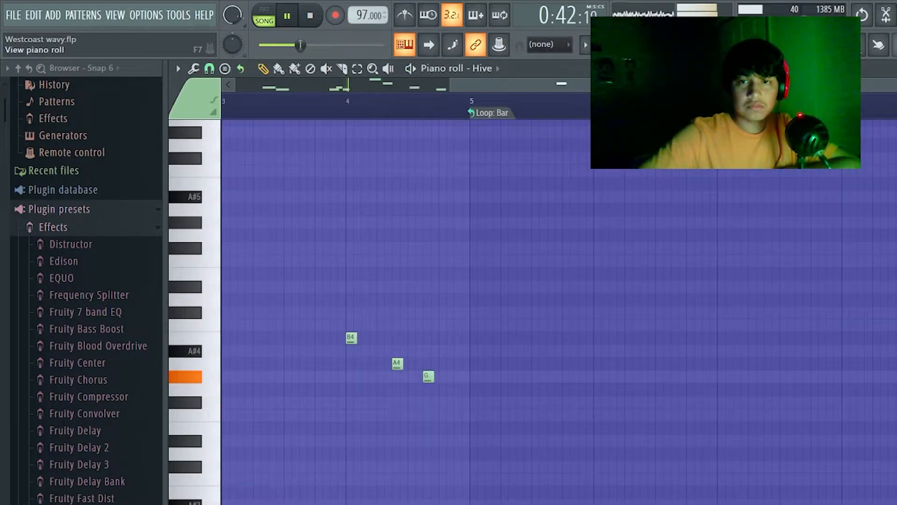
{"action": "key", "text": "F6"}
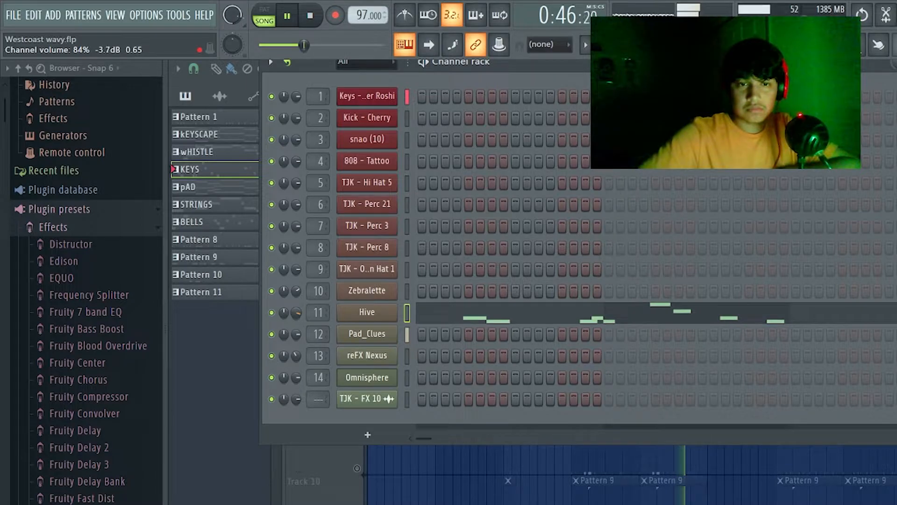
{"action": "key", "text": "F5"}
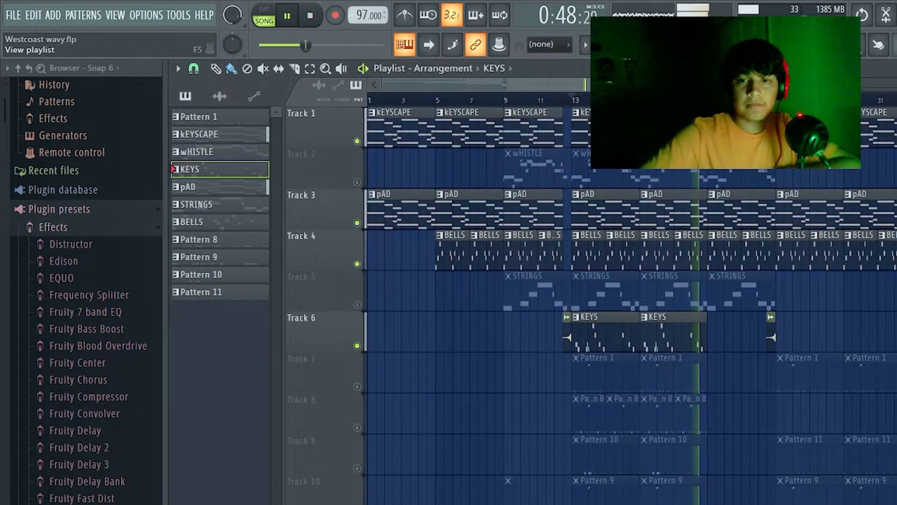
{"action": "key", "text": "space"}
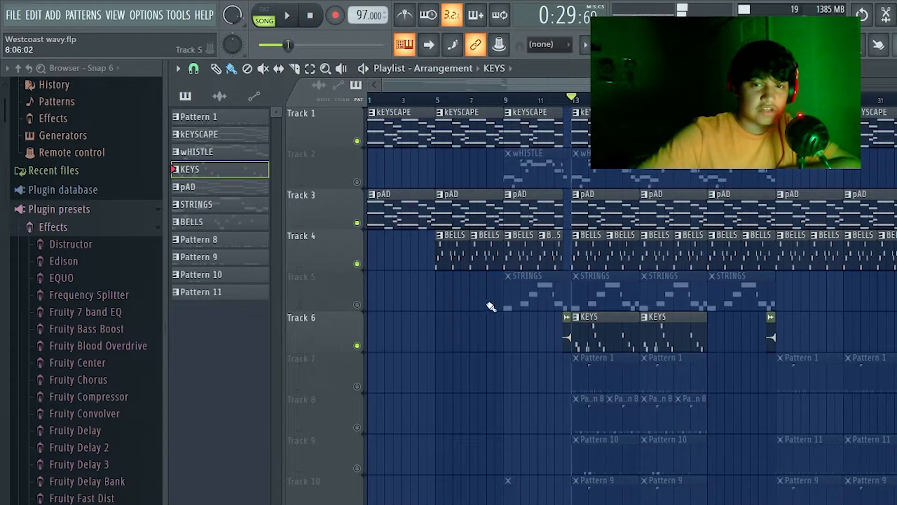
Unmute track 5 and audition its STRINGS pattern in pattern mode in the piano roll, and return to the playlist.
{"action": "left_click", "coordinate": [357, 305]}
{"action": "left_click", "coordinate": [625, 305]}
{"action": "double_click", "coordinate": [626, 305]}
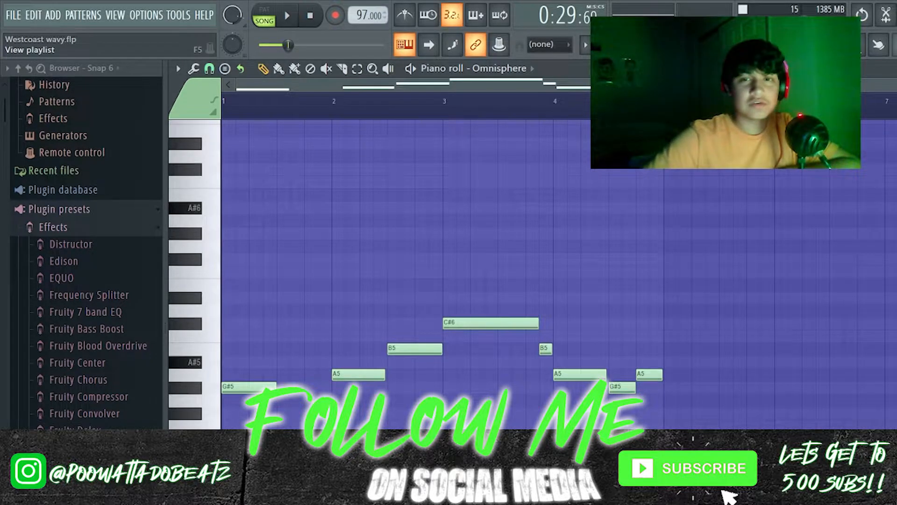
{"action": "key", "text": "F5"}
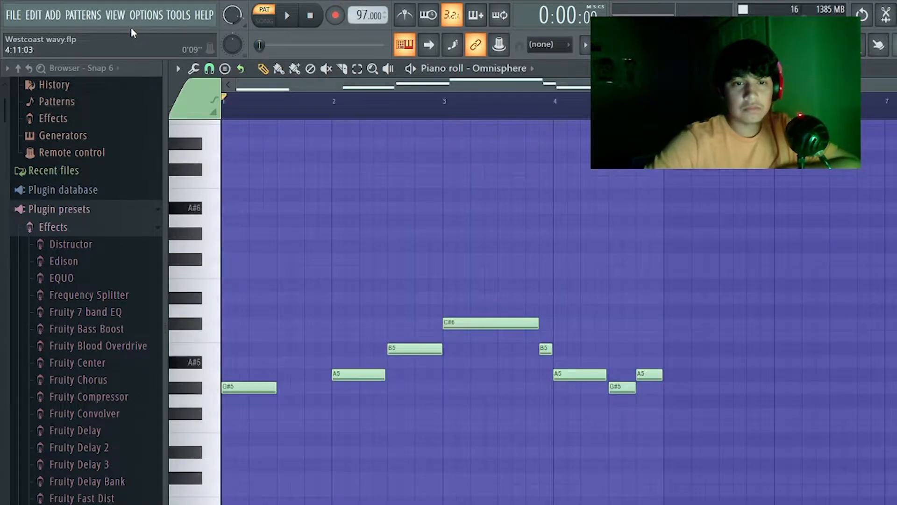
{"action": "key", "text": "space"}
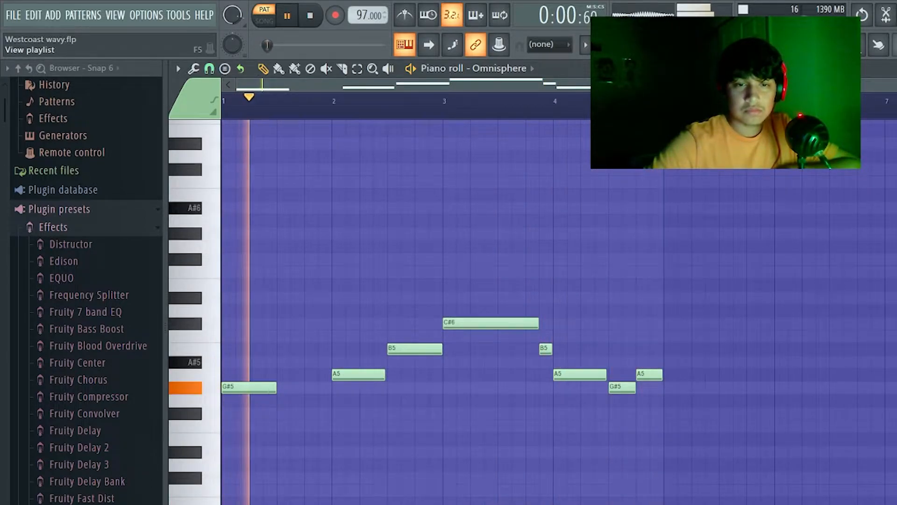
{"action": "key", "text": "F5"}
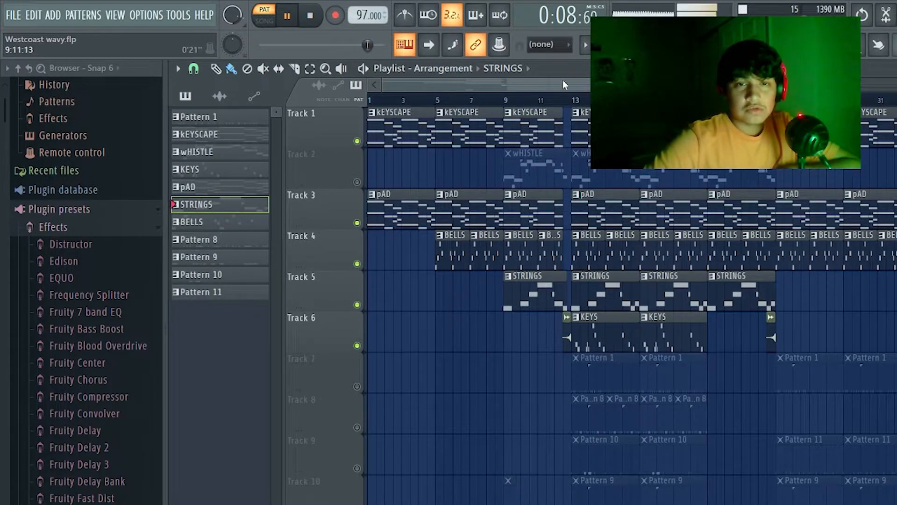
Play the arrangement with the strings layer from bar 13 in song mode, and stop playback.
{"action": "left_click", "coordinate": [575, 100]}
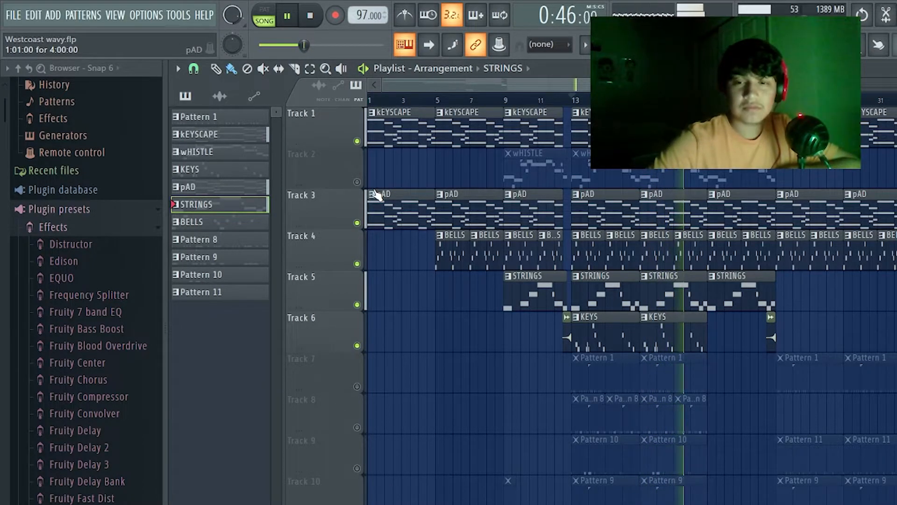
{"action": "key", "text": "space"}
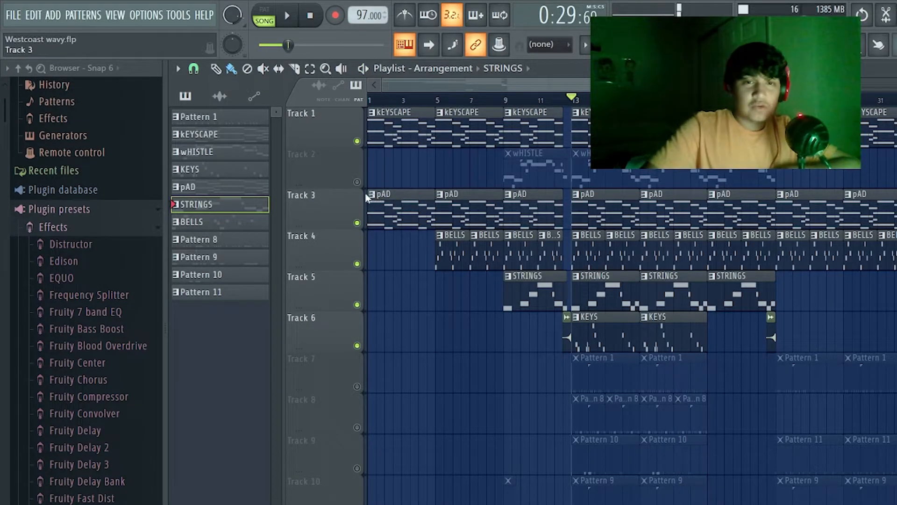
Unmute track 2 and audition its wHISTLE pattern in pattern mode while viewing its notes in the piano roll.
{"action": "left_click", "coordinate": [358, 182]}
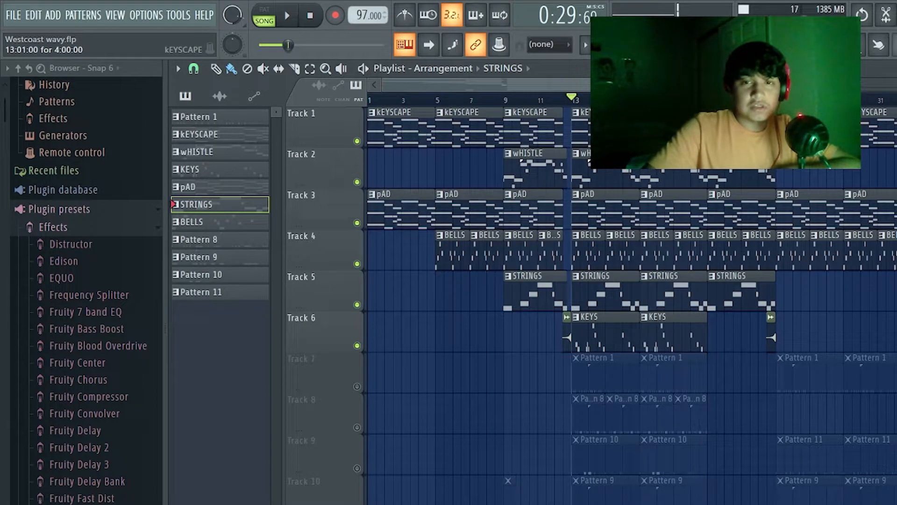
{"action": "double_click", "coordinate": [593, 172]}
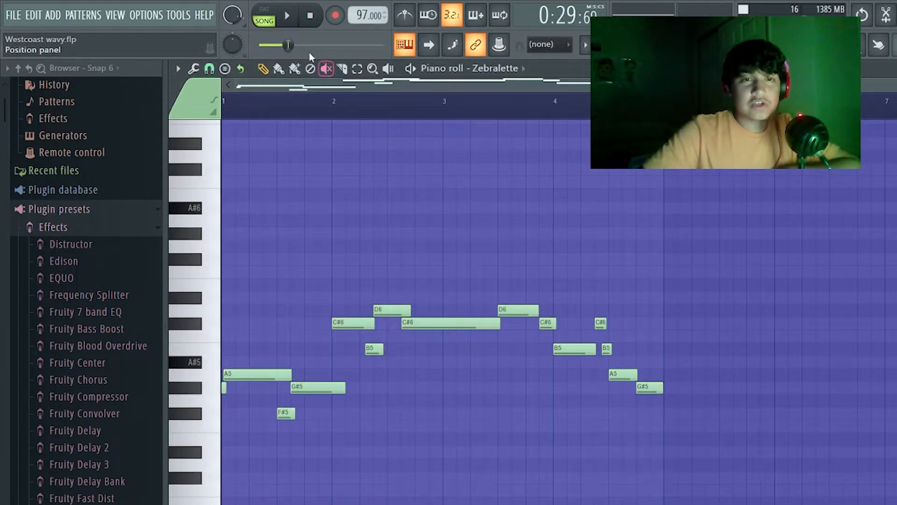
{"action": "key", "text": "l"}
{"action": "key", "text": "space"}
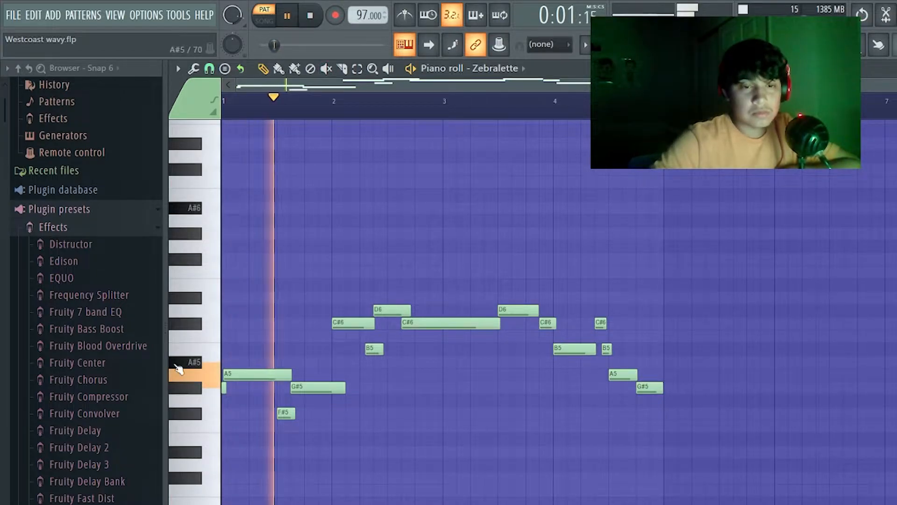
{"action": "scroll", "coordinate": [187, 396], "scroll_direction": "up", "scroll_amount": 3}
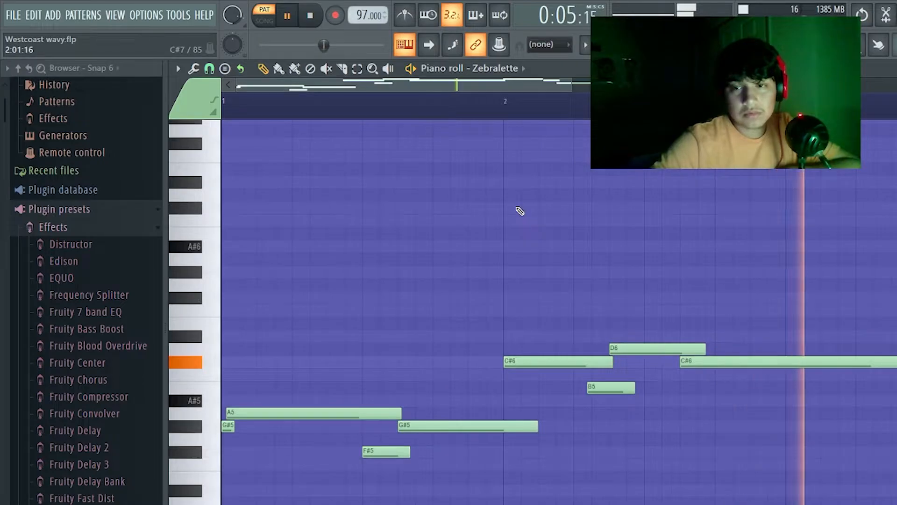
{"action": "scroll", "coordinate": [518, 215], "scroll_direction": "down", "scroll_amount": 3}
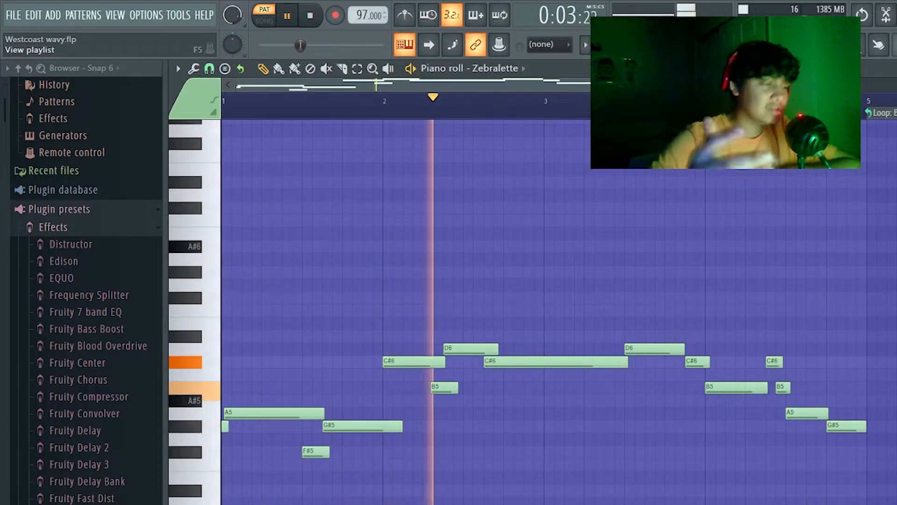
{"action": "key", "text": "F5"}
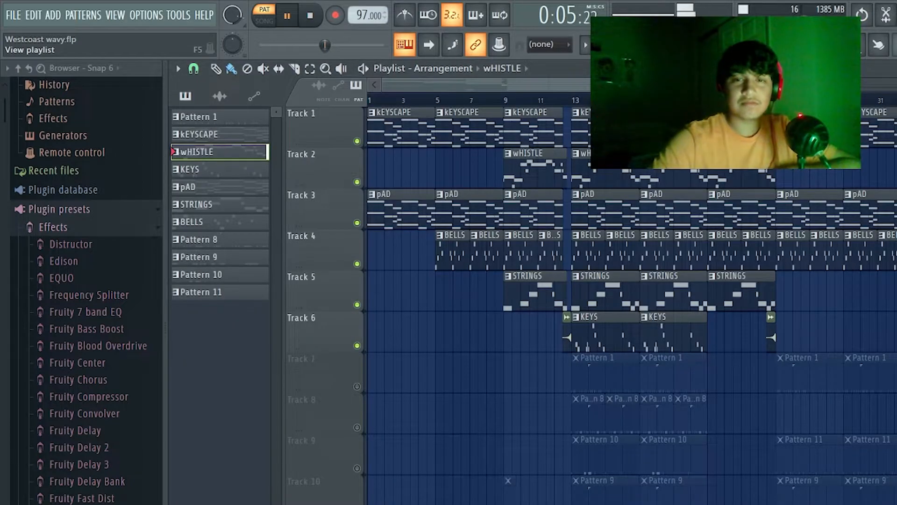
{"action": "key", "text": "F7"}
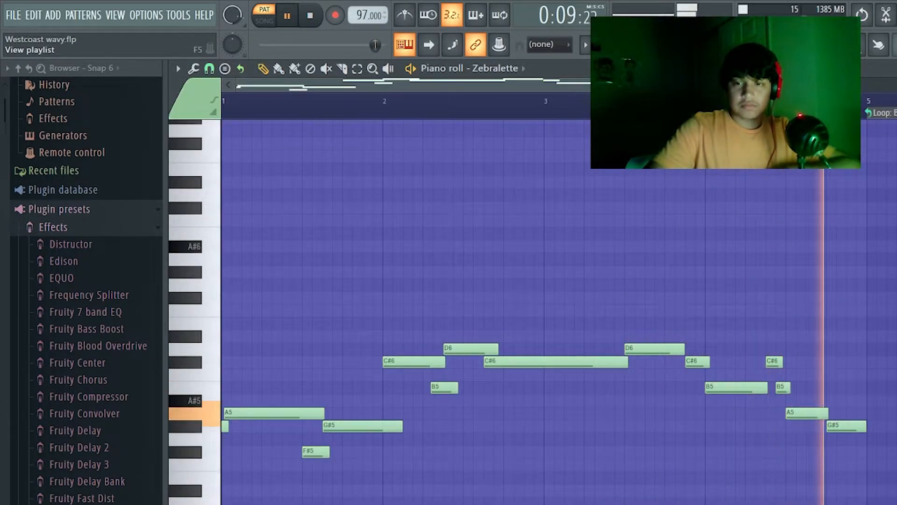
{"action": "key", "text": "space"}
Return to the playlist, play all six melody tracks from bar 13 in song mode, and stop playback.
{"action": "key", "text": "F5"}
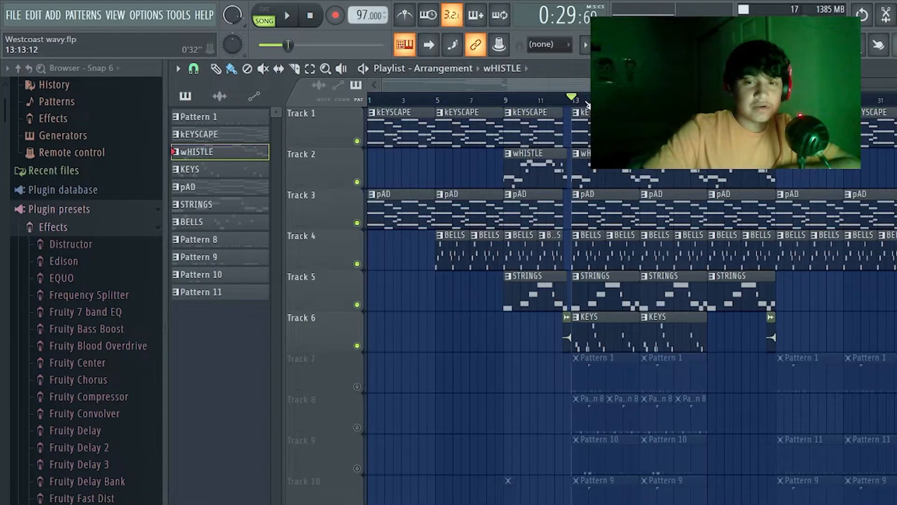
{"action": "key", "text": "space"}
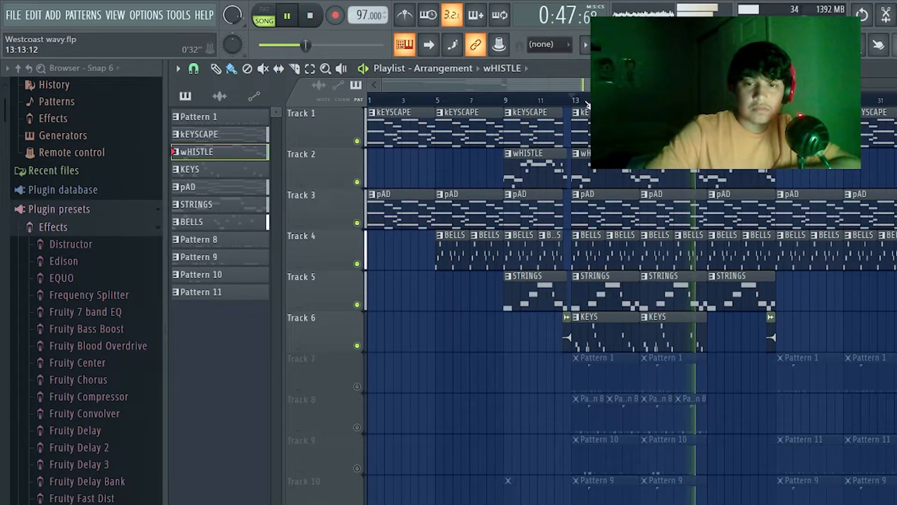
{"action": "key", "text": "space"}
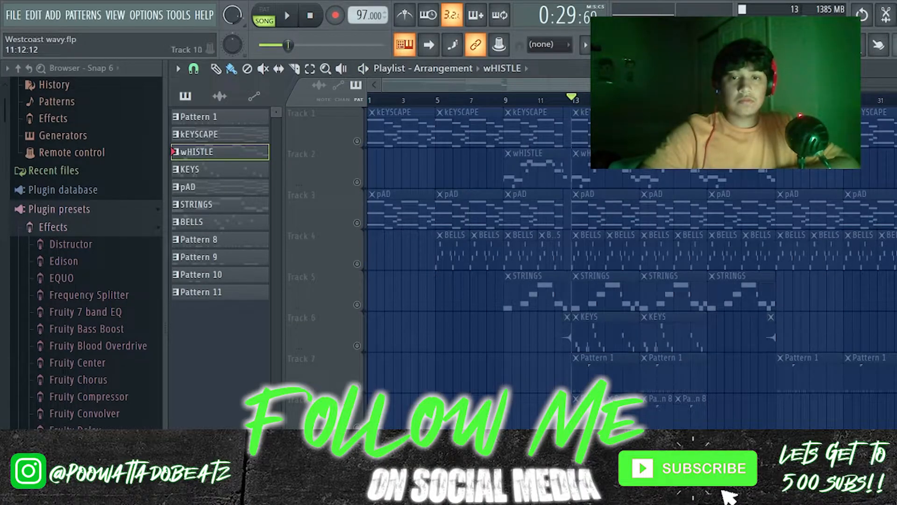
Unmute all playlist tracks and mute melody tracks 1 to 6, leaving only the drum tracks active.
{"action": "left_click", "coordinate": [357, 346]}
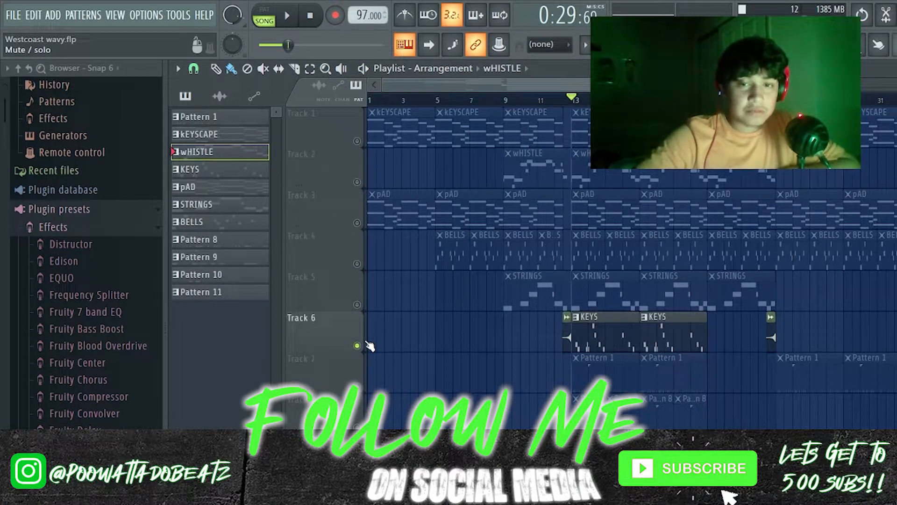
{"action": "right_click", "coordinate": [357, 346]}
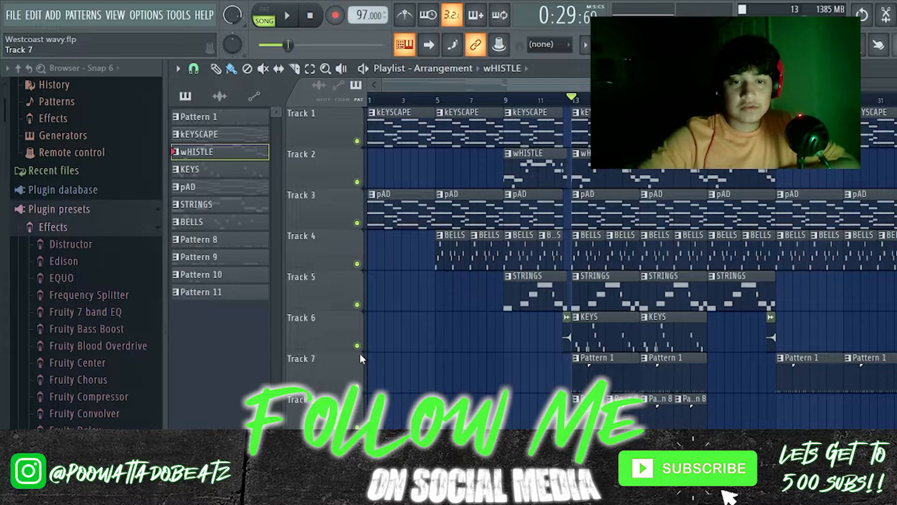
{"action": "left_click", "coordinate": [357, 345]}
{"action": "left_click", "coordinate": [357, 346]}
{"action": "left_click", "coordinate": [357, 345]}
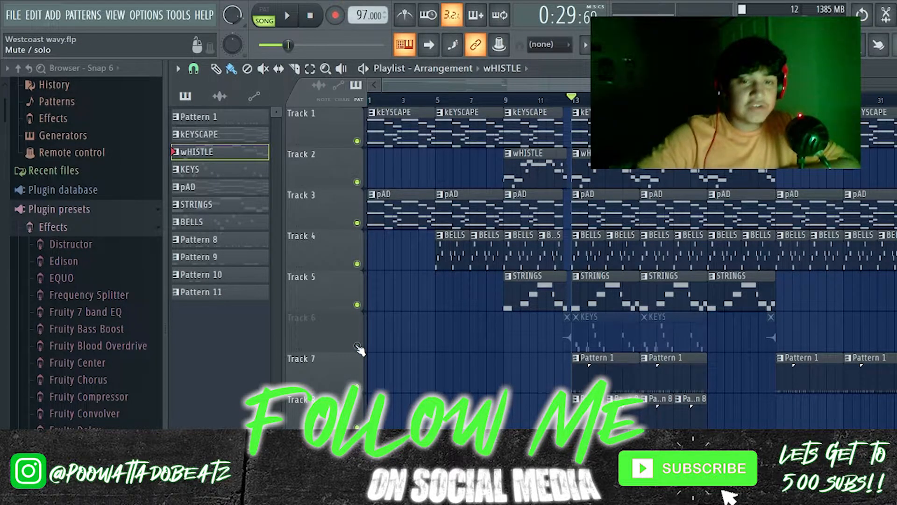
{"action": "left_click", "coordinate": [357, 303]}
{"action": "left_click", "coordinate": [357, 263]}
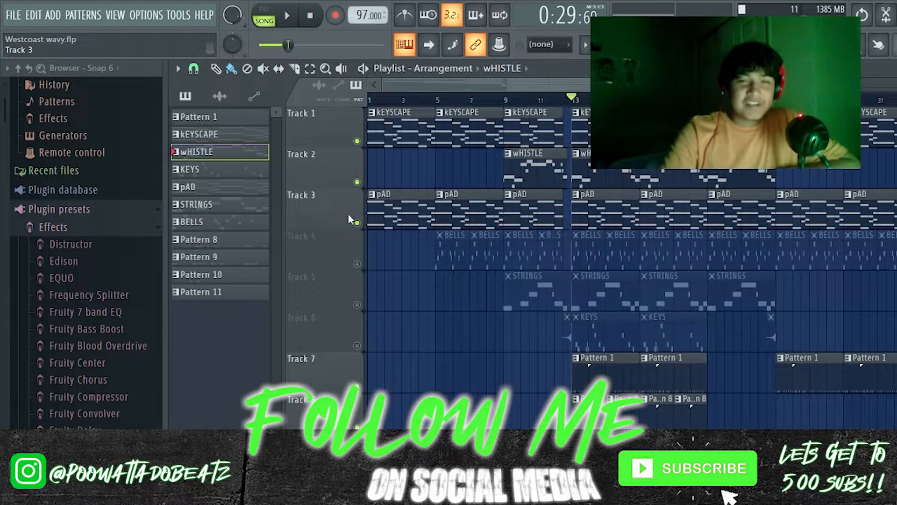
{"action": "left_click", "coordinate": [357, 222]}
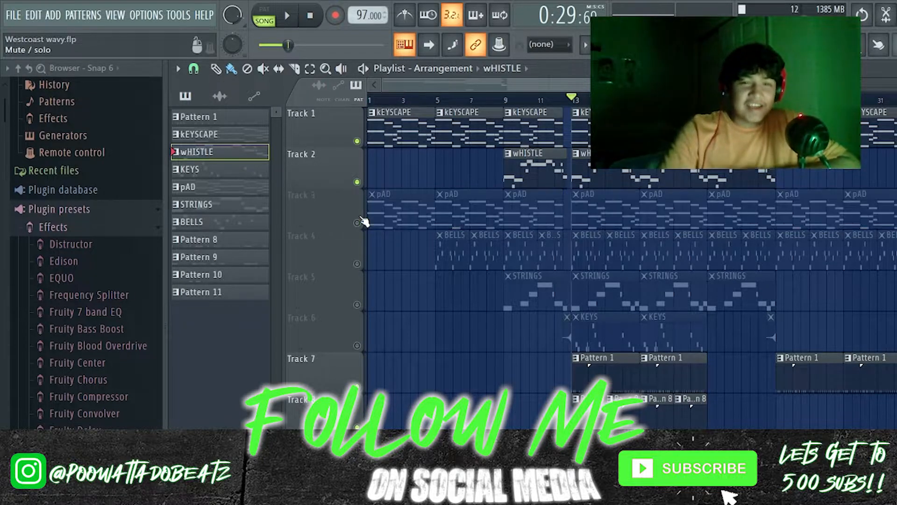
{"action": "left_click", "coordinate": [357, 182]}
{"action": "left_click", "coordinate": [357, 141]}
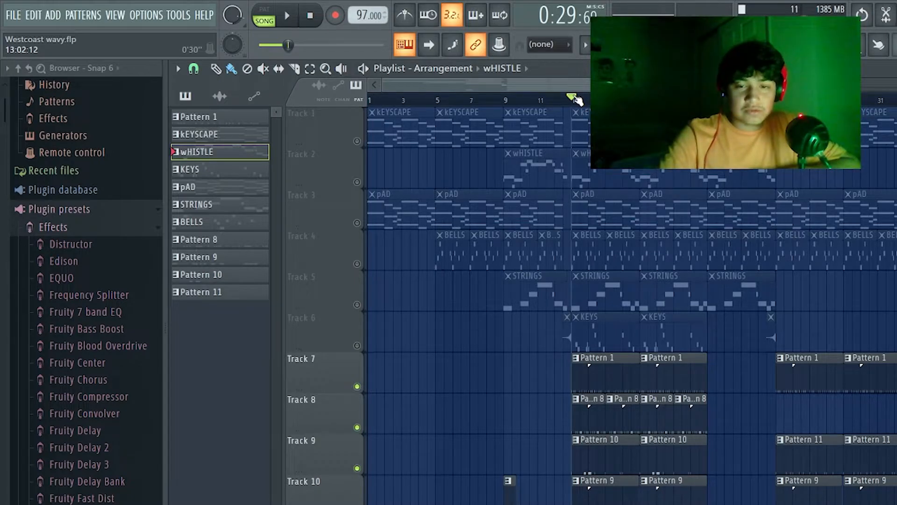
Audition the drum tracks from bar 13 in song mode.
{"action": "key", "text": "space"}
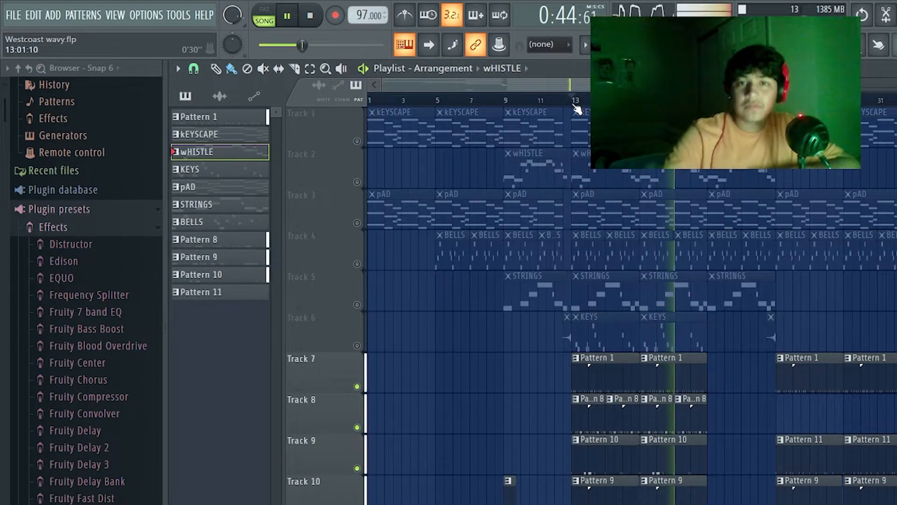
{"action": "scroll", "coordinate": [529, 284], "scroll_direction": "up", "scroll_amount": 2}
{"action": "scroll", "coordinate": [655, 351], "scroll_direction": "up", "scroll_amount": 2}
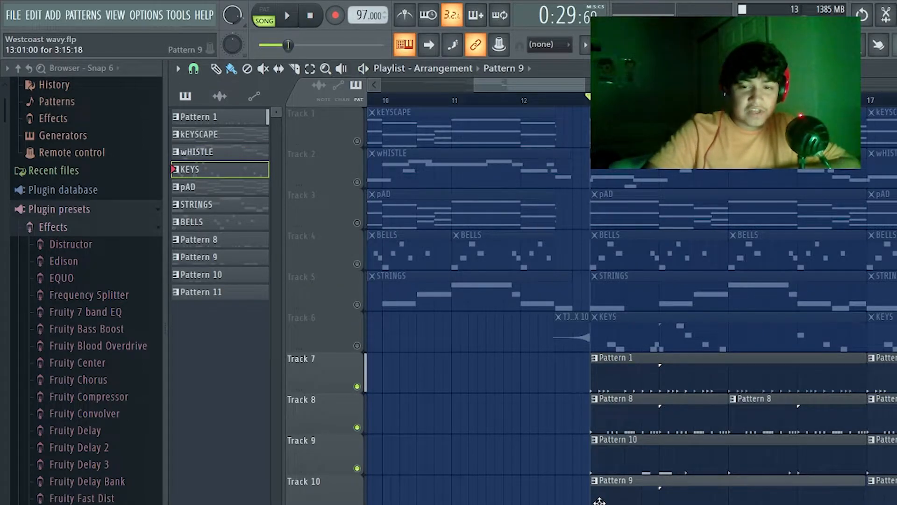
Audition Pattern 9's TJK - Open Hat 1 notes in pattern mode in the piano roll, and return to the playlist.
{"action": "double_click", "coordinate": [616, 457]}
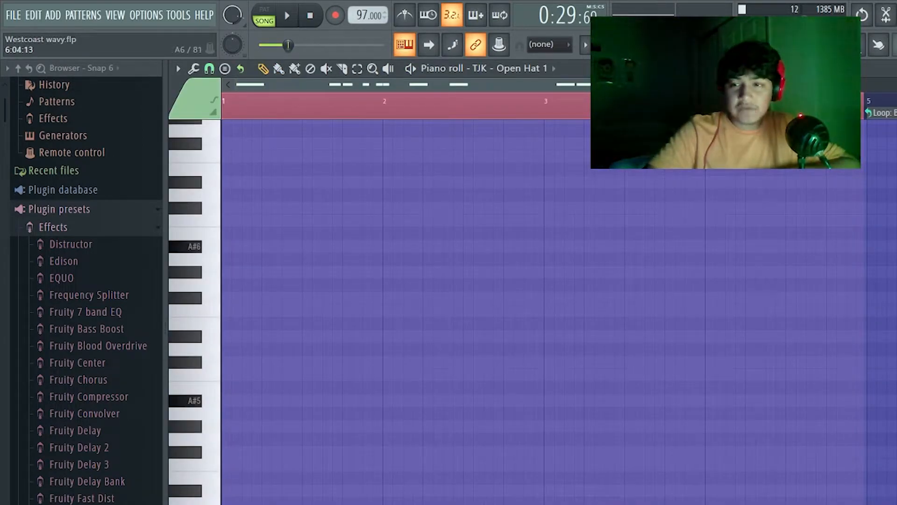
{"action": "scroll", "coordinate": [778, 145], "scroll_direction": "down", "scroll_amount": 5}
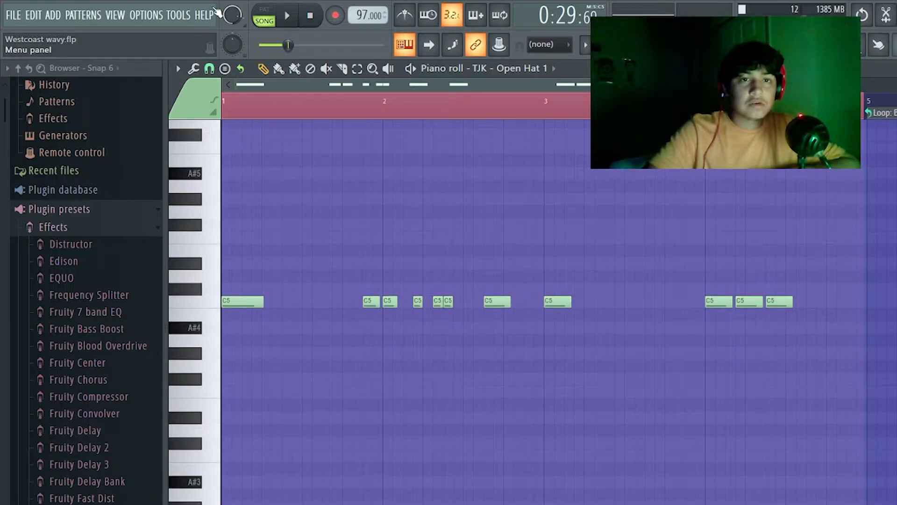
{"action": "key", "text": "space"}
{"action": "key", "text": "space"}
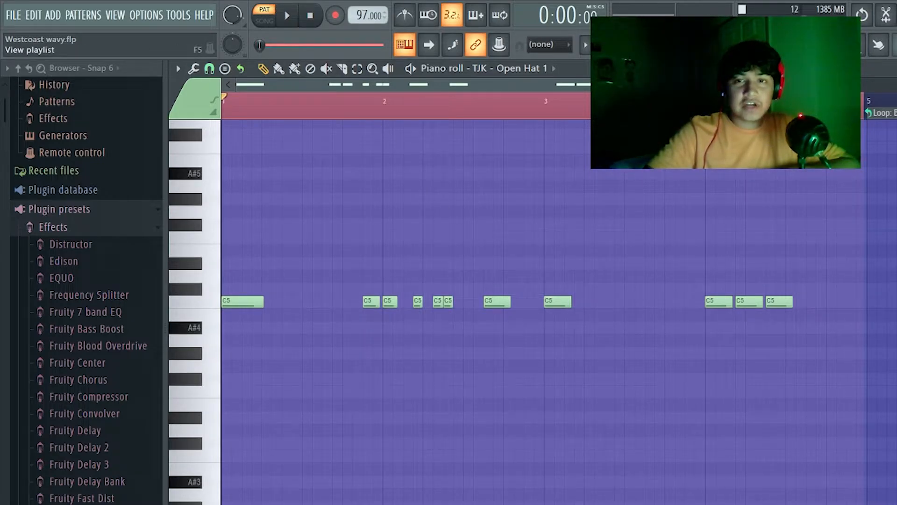
{"action": "key", "text": "space"}
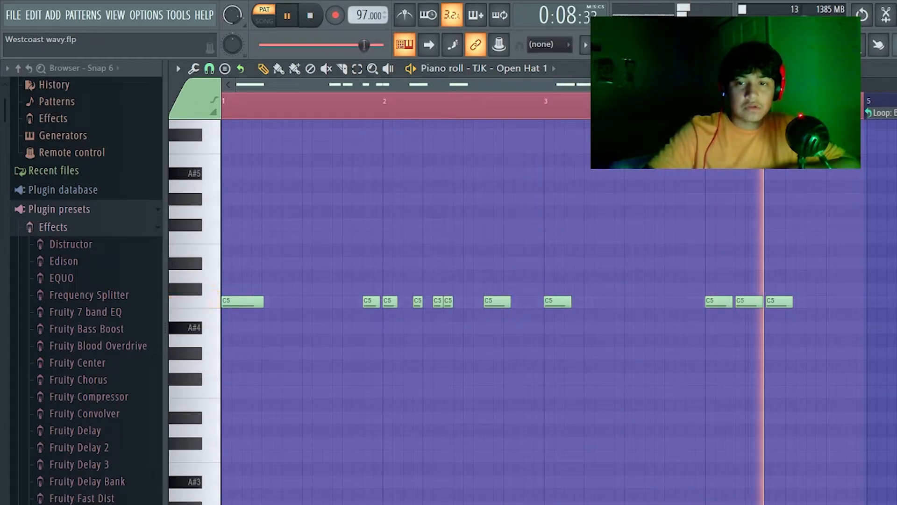
{"action": "key", "text": "space"}
{"action": "key", "text": "F5"}
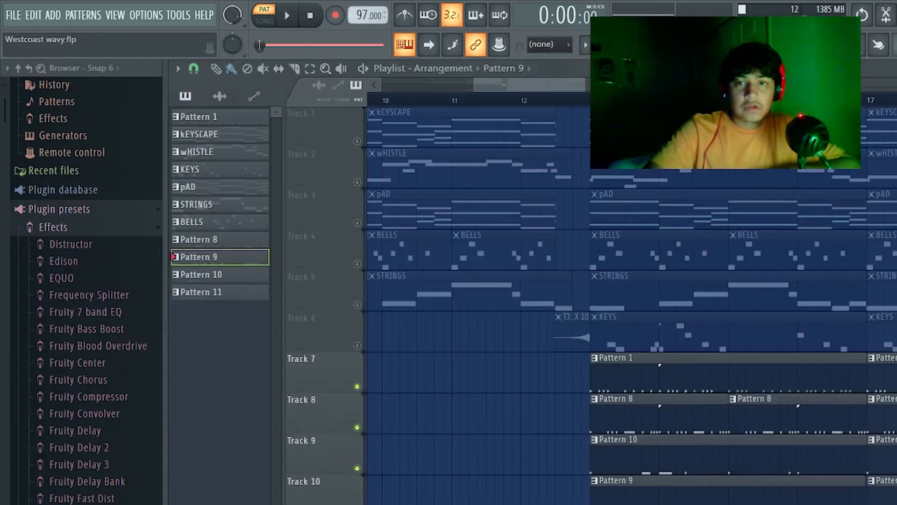
Audition Pattern 10's 808 - Tattoo notes in pattern mode in the piano roll, and return to the playlist.
{"action": "double_click", "coordinate": [657, 456]}
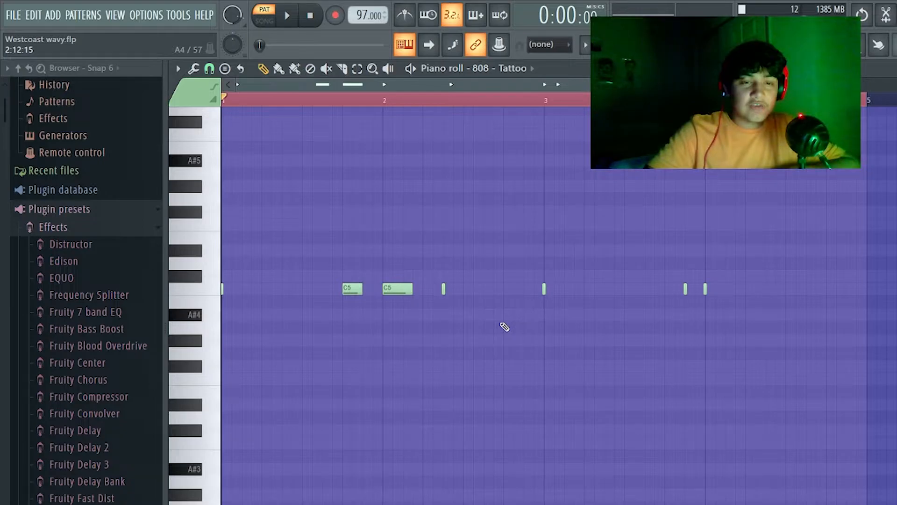
{"action": "key", "text": "space"}
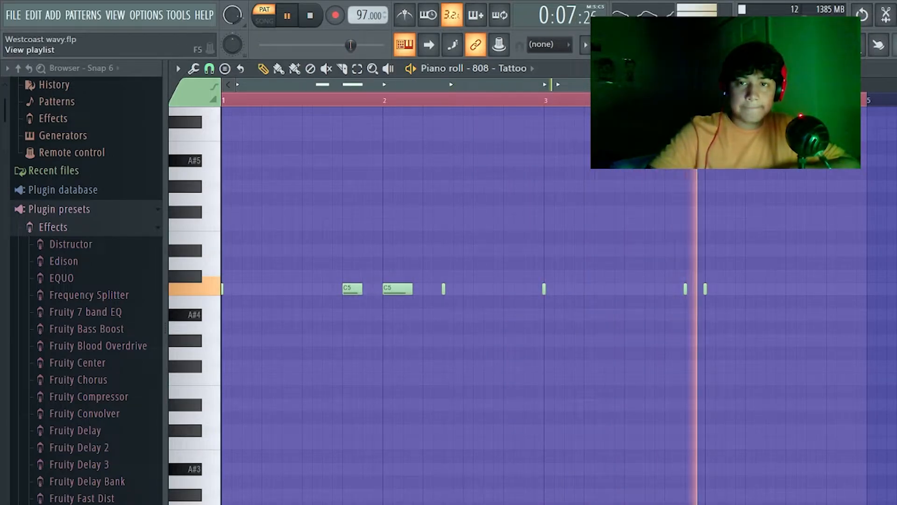
{"action": "key", "text": "F5"}
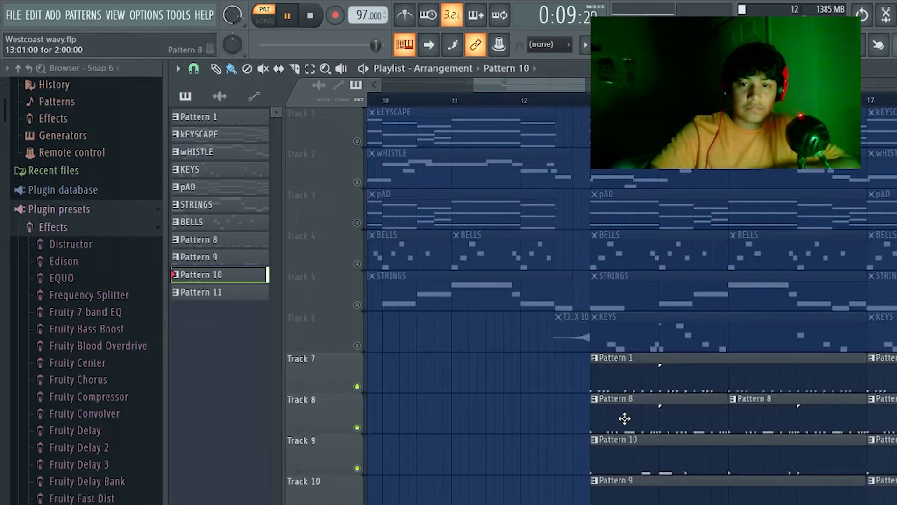
Audition the Kick - Cherry pattern in the piano roll, look through its channel list, and stop playback.
{"action": "double_click", "coordinate": [623, 388]}
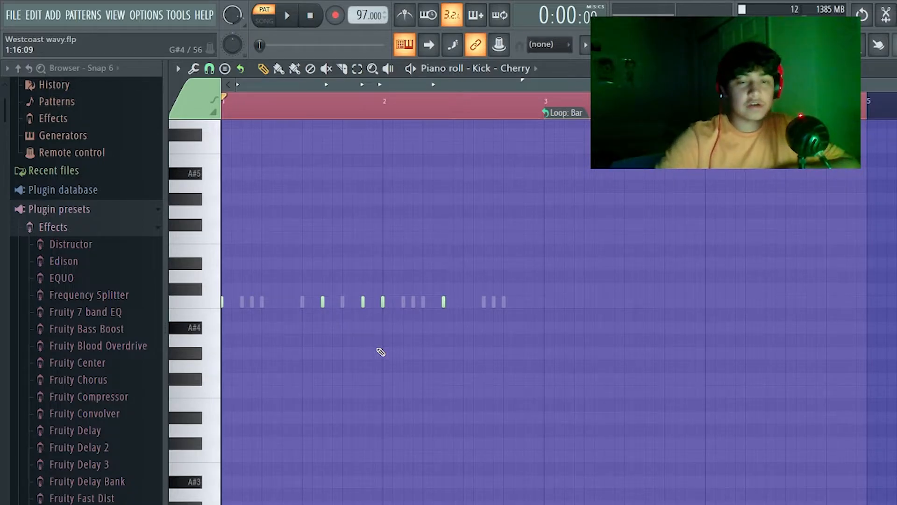
{"action": "key", "text": "space"}
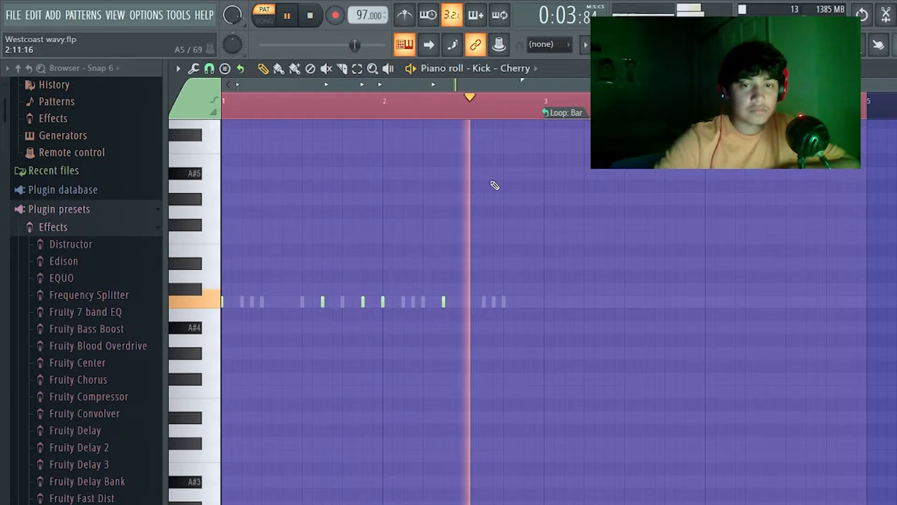
{"action": "left_click", "coordinate": [510, 71]}
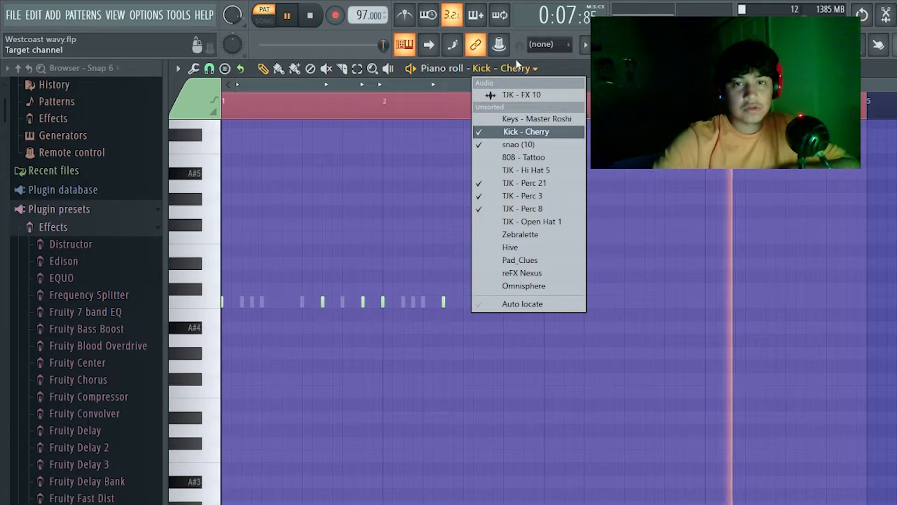
{"action": "left_click", "coordinate": [515, 109]}
{"action": "key", "text": "space"}
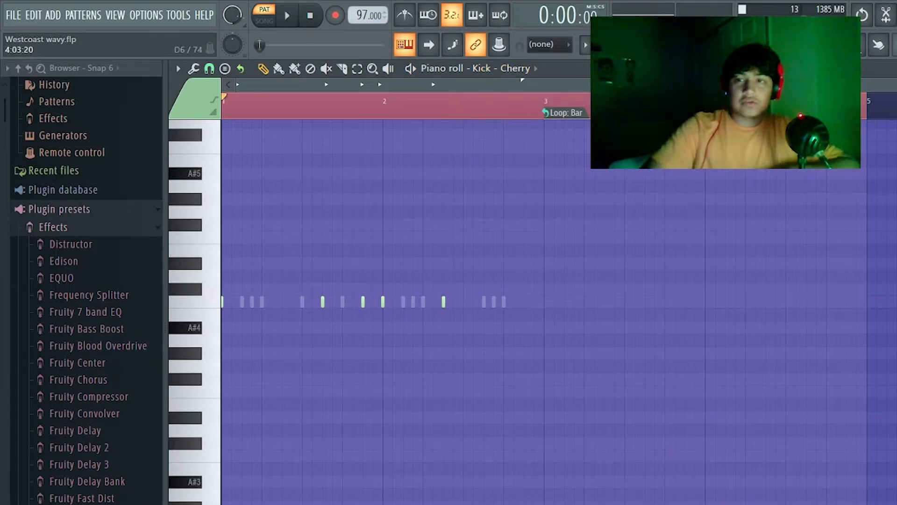
Shorten the time selection to the first two bars and lengthen all the Kick - Cherry notes while the loop plays.
{"action": "left_click_drag", "start_coordinate": [854, 97], "coordinate": [550, 114]}
{"action": "key", "text": "space"}
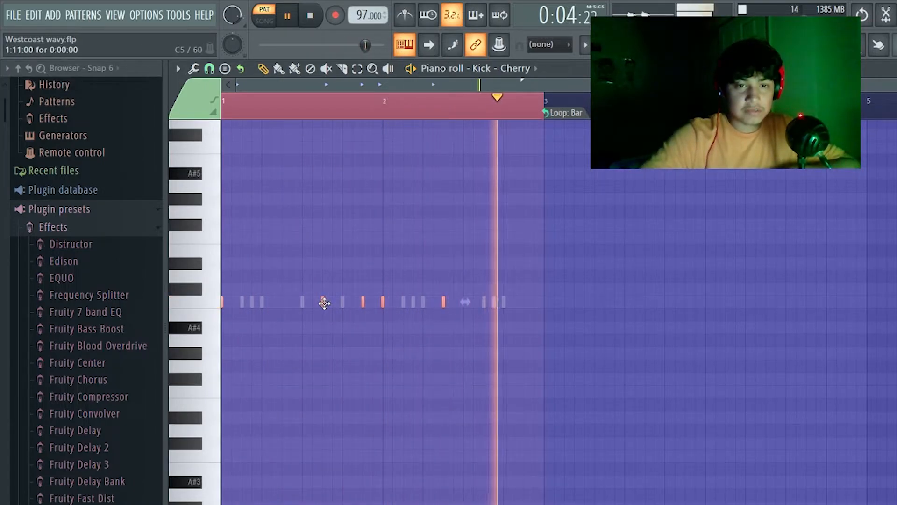
{"action": "left_click_drag", "start_coordinate": [369, 303], "coordinate": [388, 304]}
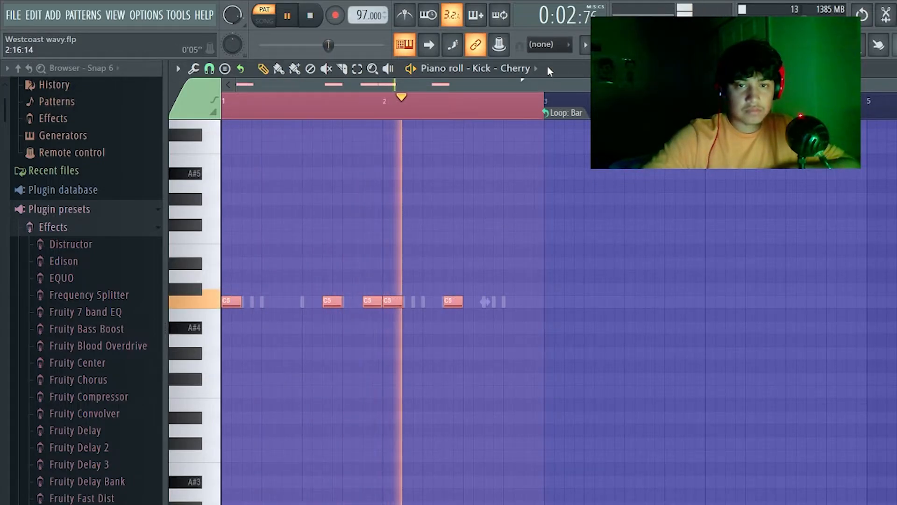
Switch the piano roll to the snao (10) channel to view its notes during playback.
{"action": "left_click", "coordinate": [521, 69]}
{"action": "left_click", "coordinate": [548, 145]}
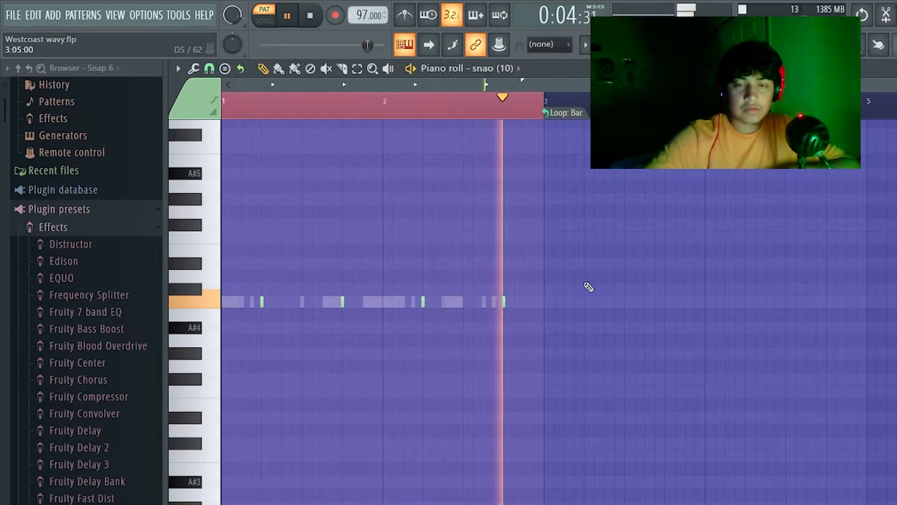
Switch the piano roll through the TJK - Perc 8, TJK - Perc 3 and TJK - Perc 21 channels to examine their notes during playback.
{"action": "left_click", "coordinate": [518, 69]}
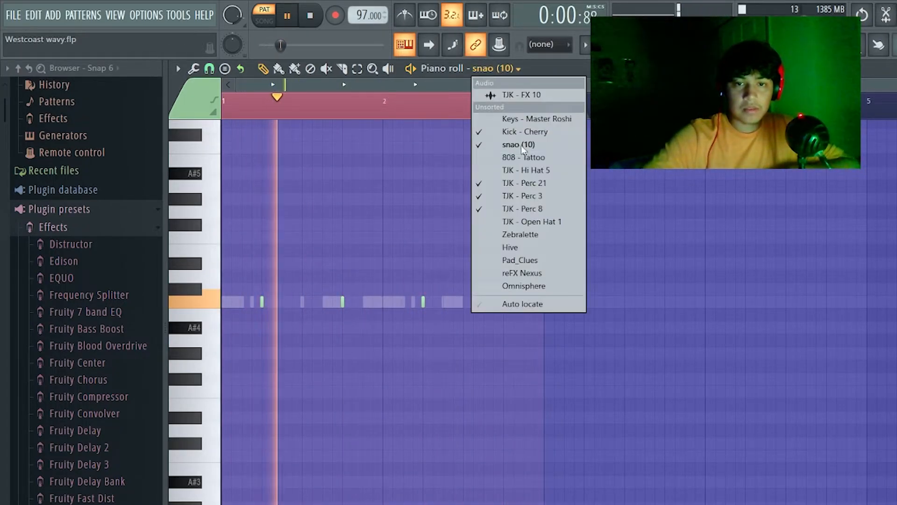
{"action": "left_click", "coordinate": [539, 209]}
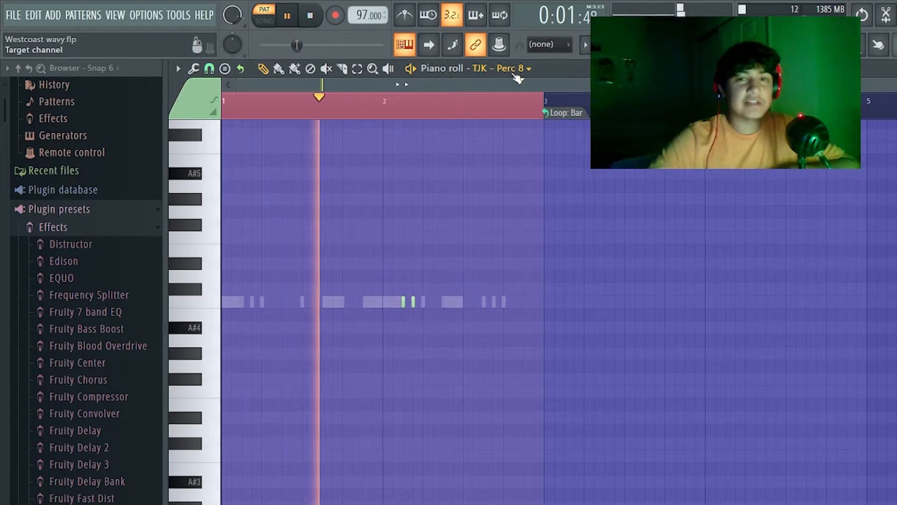
{"action": "left_click", "coordinate": [517, 76]}
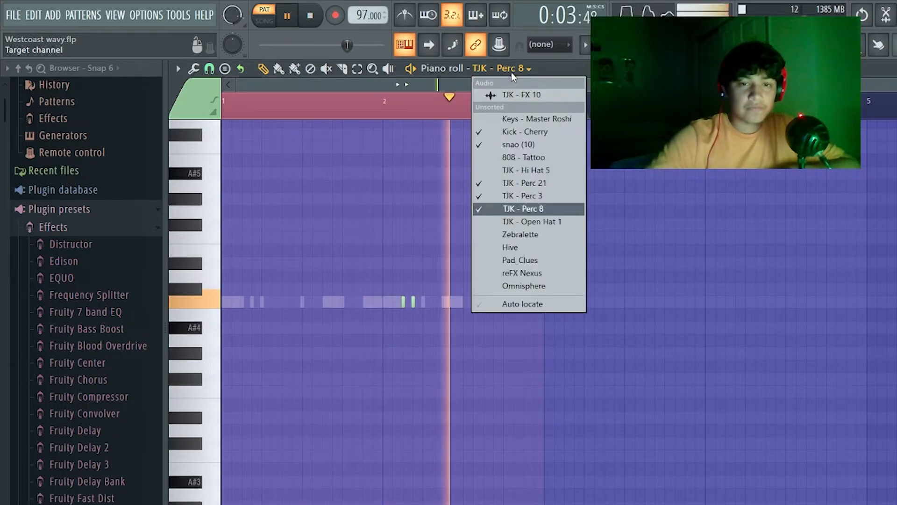
{"action": "left_click", "coordinate": [555, 196]}
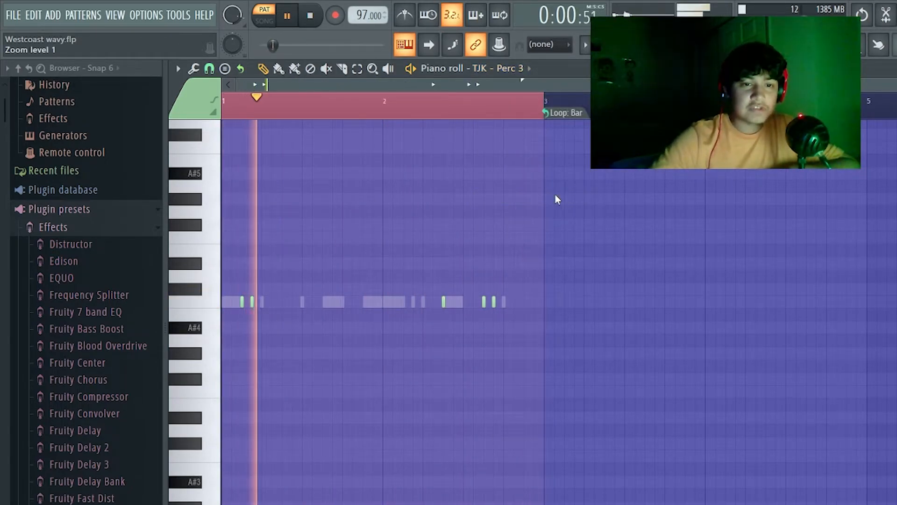
{"action": "left_click", "coordinate": [516, 68]}
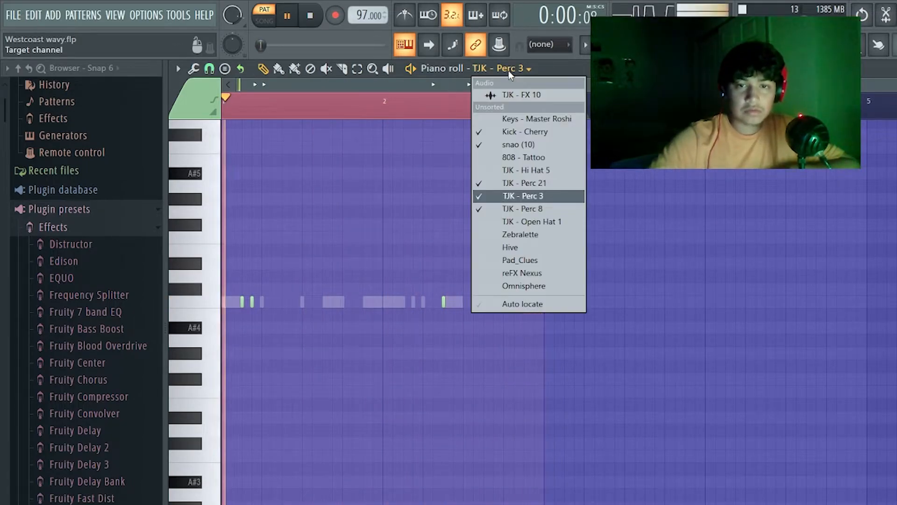
{"action": "left_click", "coordinate": [551, 182]}
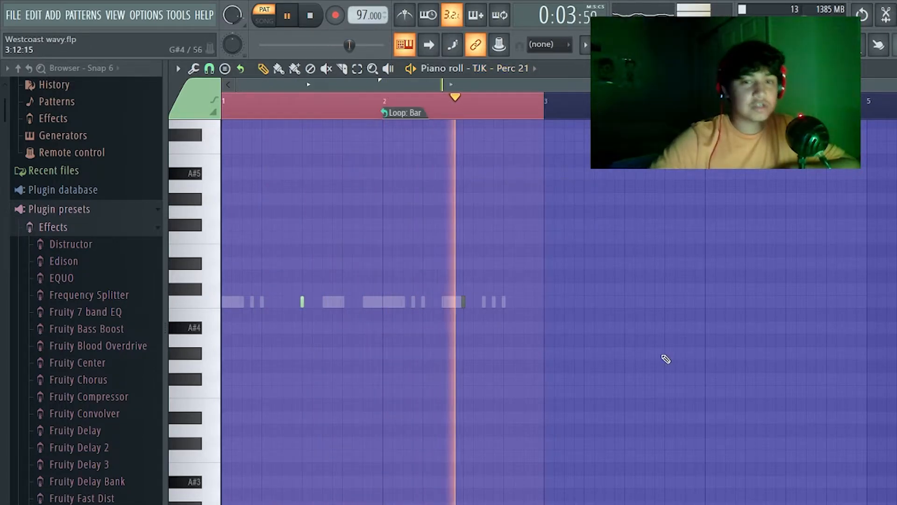
Return to the playlist, audition the drum tracks together in song mode from bar 13, and stop playback.
{"action": "key", "text": "F5"}
{"action": "scroll", "coordinate": [589, 125], "scroll_direction": "down", "scroll_amount": 3}
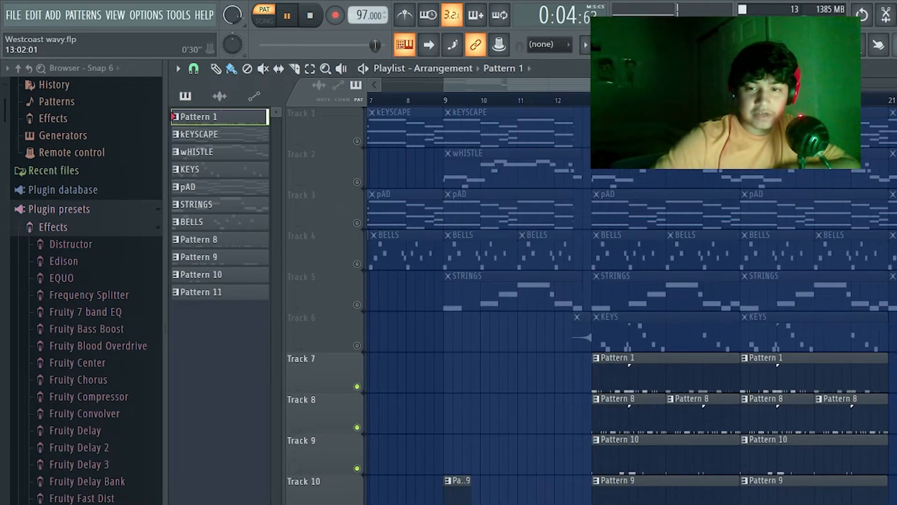
{"action": "key", "text": "l"}
{"action": "scroll", "coordinate": [698, 415], "scroll_direction": "down", "scroll_amount": 2}
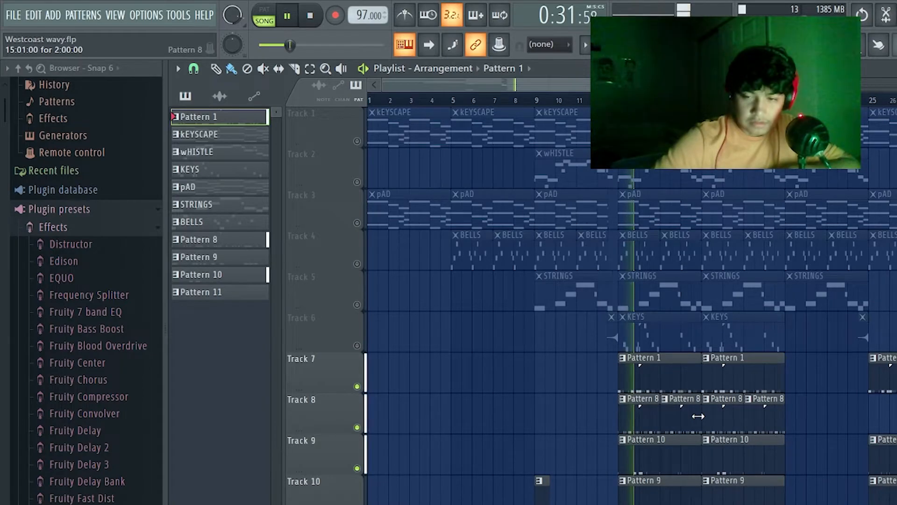
{"action": "scroll", "coordinate": [698, 416], "scroll_direction": "down", "scroll_amount": 2}
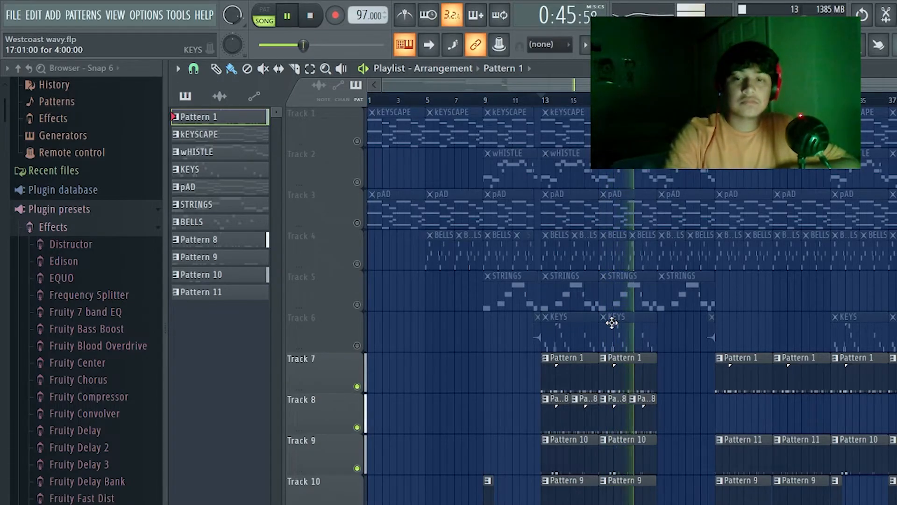
{"action": "scroll", "coordinate": [610, 434], "scroll_direction": "up", "scroll_amount": 1}
{"action": "scroll", "coordinate": [609, 434], "scroll_direction": "up", "scroll_amount": 4}
{"action": "key", "text": "space"}
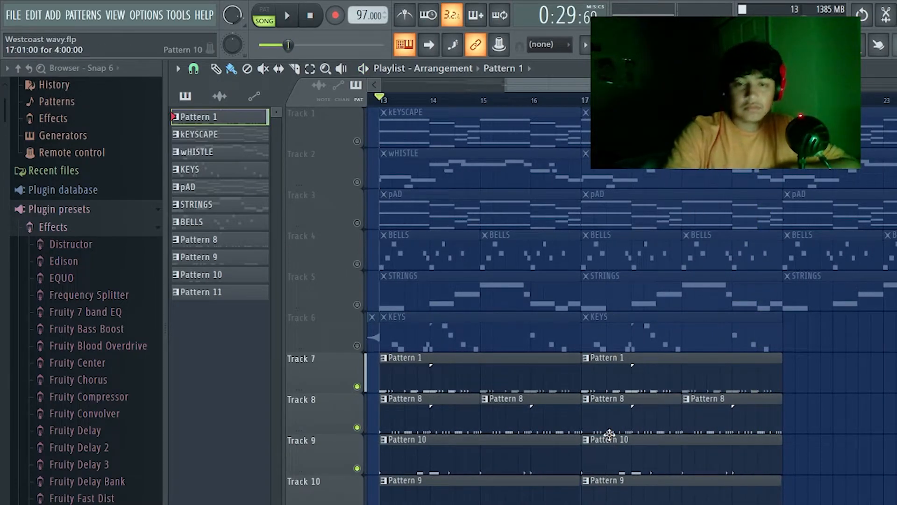
Audition Pattern 8's TJK - Hi Hat 5 notes in pattern mode in the piano roll, and return to the playlist.
{"action": "double_click", "coordinate": [429, 429]}
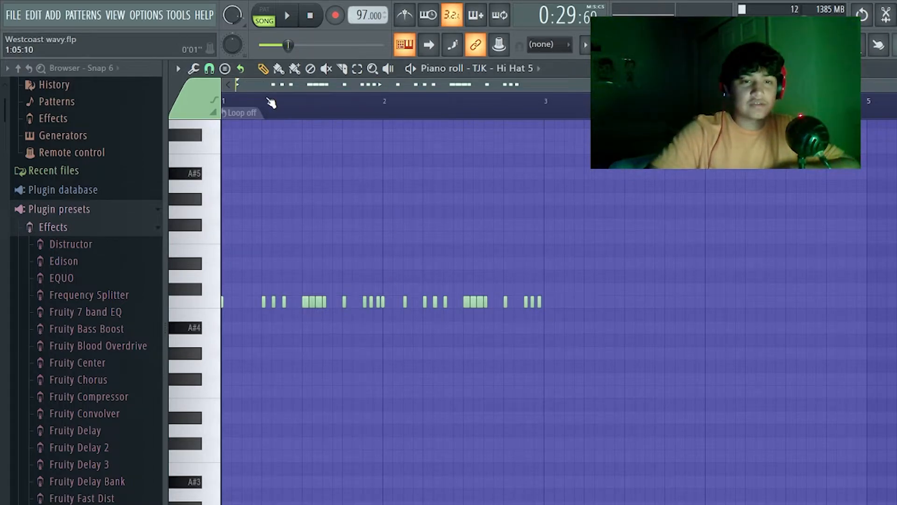
{"action": "left_click", "coordinate": [264, 10]}
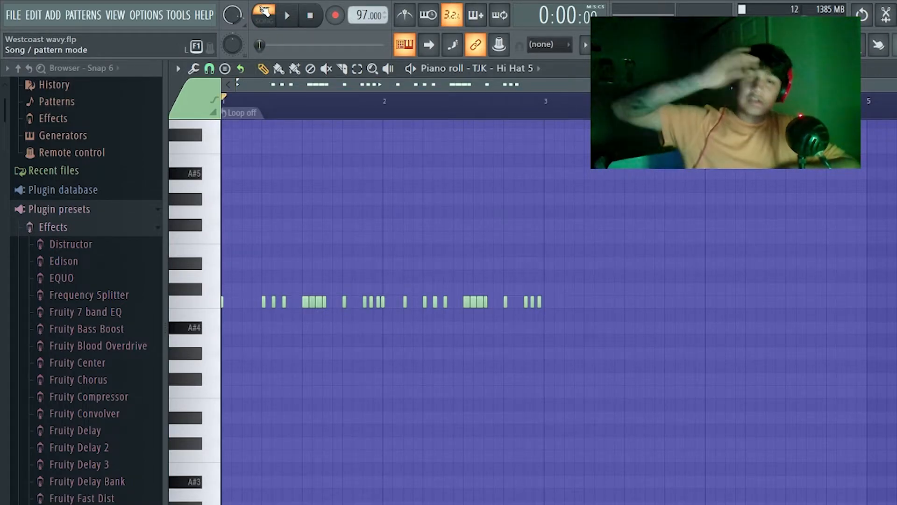
{"action": "key", "text": "space"}
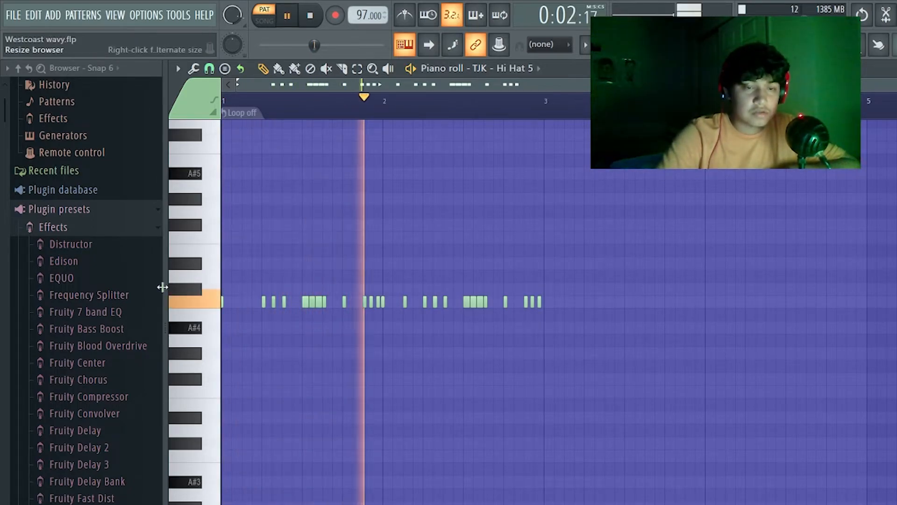
{"action": "scroll", "coordinate": [163, 290], "scroll_direction": "up", "scroll_amount": 1}
{"action": "scroll", "coordinate": [205, 332], "scroll_direction": "up", "scroll_amount": 3}
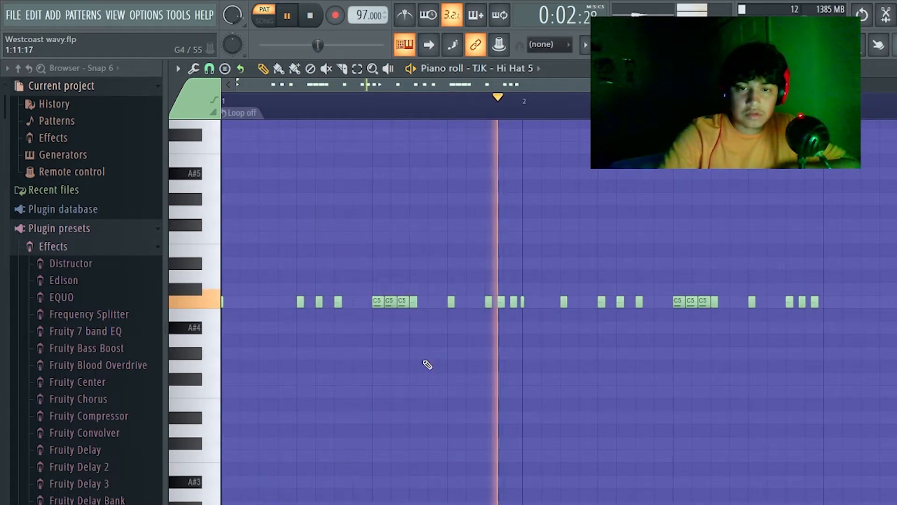
{"action": "scroll", "coordinate": [428, 364], "scroll_direction": "down", "scroll_amount": 3}
{"action": "scroll", "coordinate": [427, 365], "scroll_direction": "down", "scroll_amount": 1}
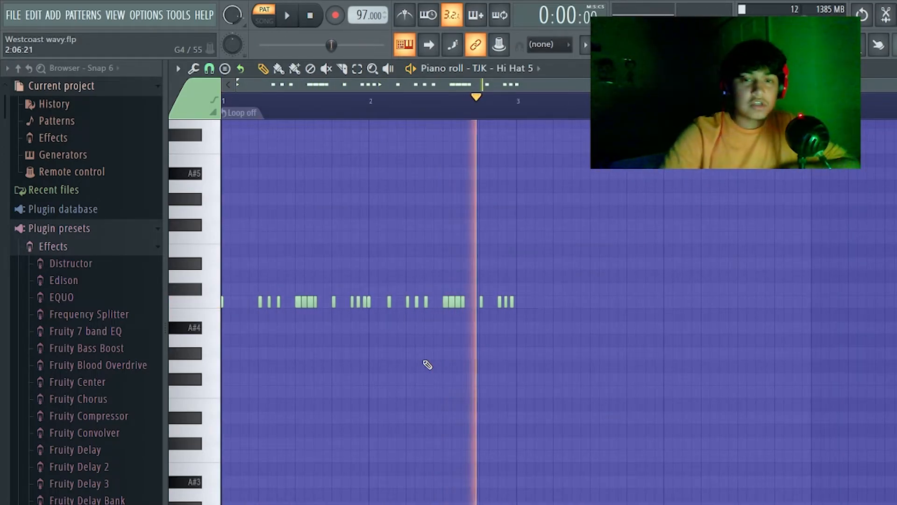
{"action": "key", "text": "space"}
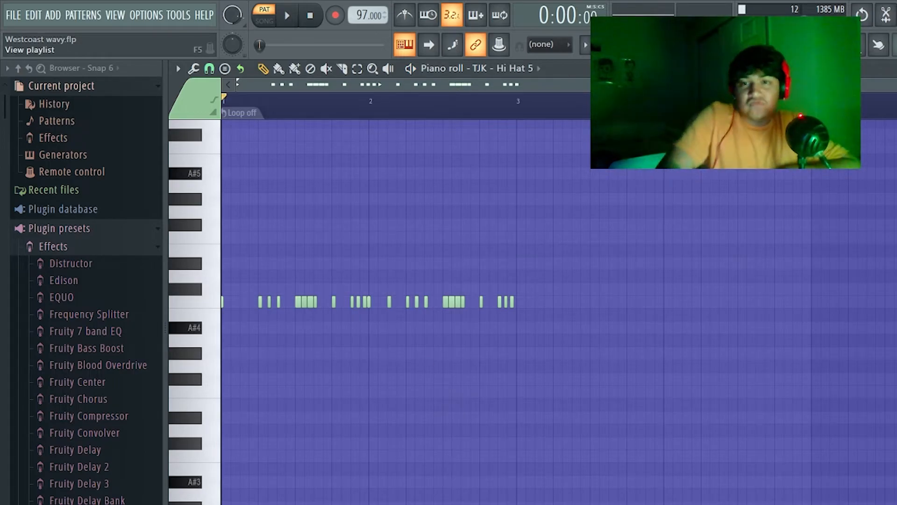
{"action": "left_click", "coordinate": [730, 45]}
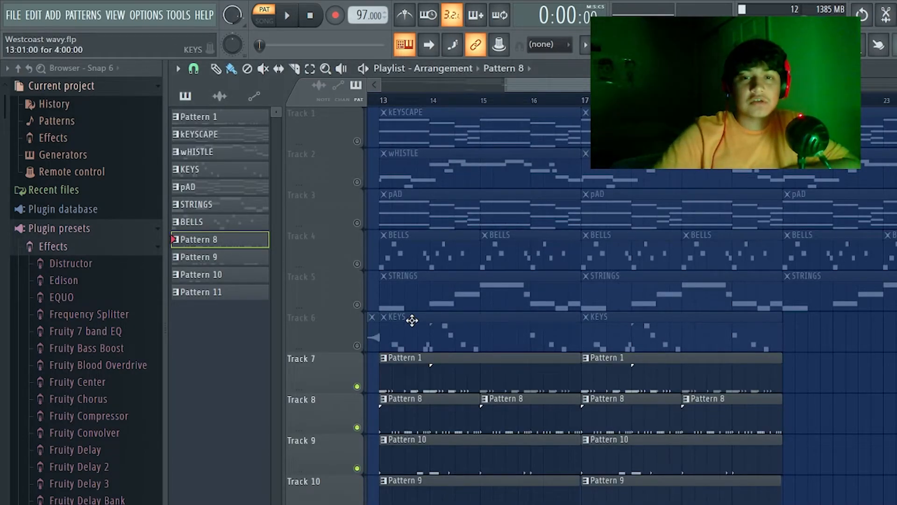
Re-enable the muted melody tracks and play the full arrangement from its beginning in song mode.
{"action": "scroll", "coordinate": [412, 320], "scroll_direction": "down", "scroll_amount": 2}
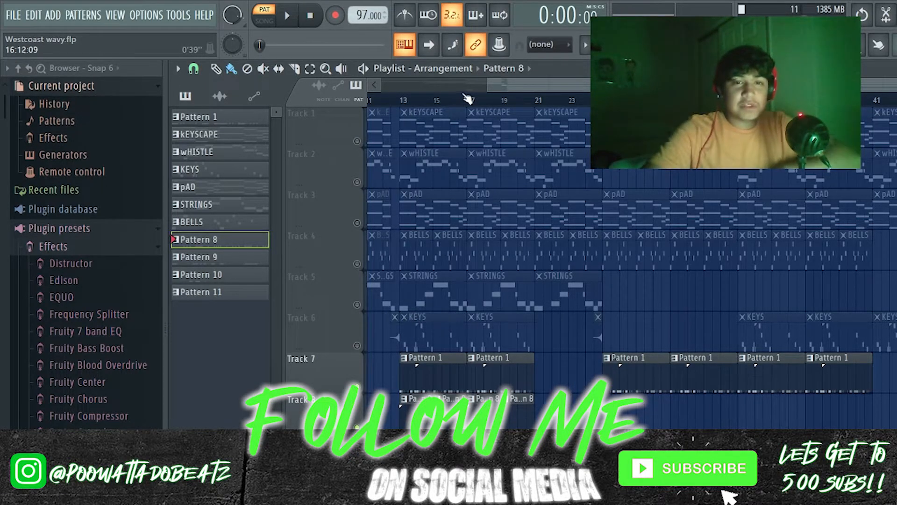
{"action": "left_click_drag", "start_coordinate": [486, 92], "coordinate": [384, 90]}
{"action": "right_click", "coordinate": [357, 141]}
{"action": "right_click", "coordinate": [357, 141]}
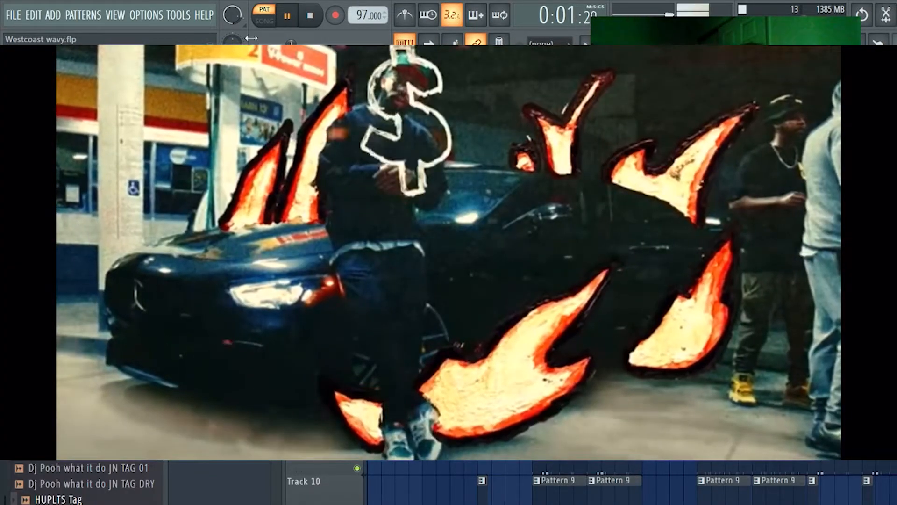
{"action": "left_click", "coordinate": [270, 24]}
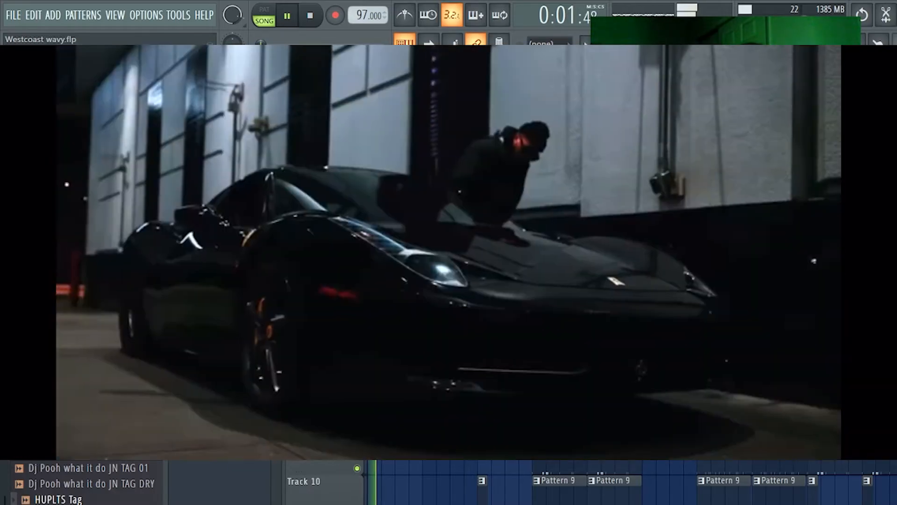